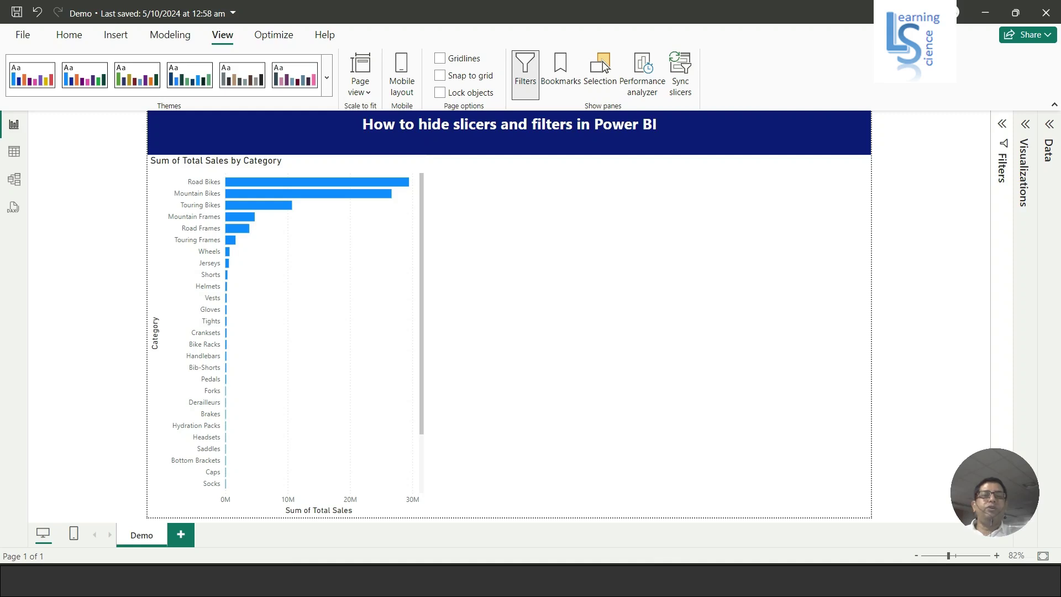
# - Expand the Visualizations pane beside the Demo page's sales-by-category chart
pyautogui.click(1026, 128)
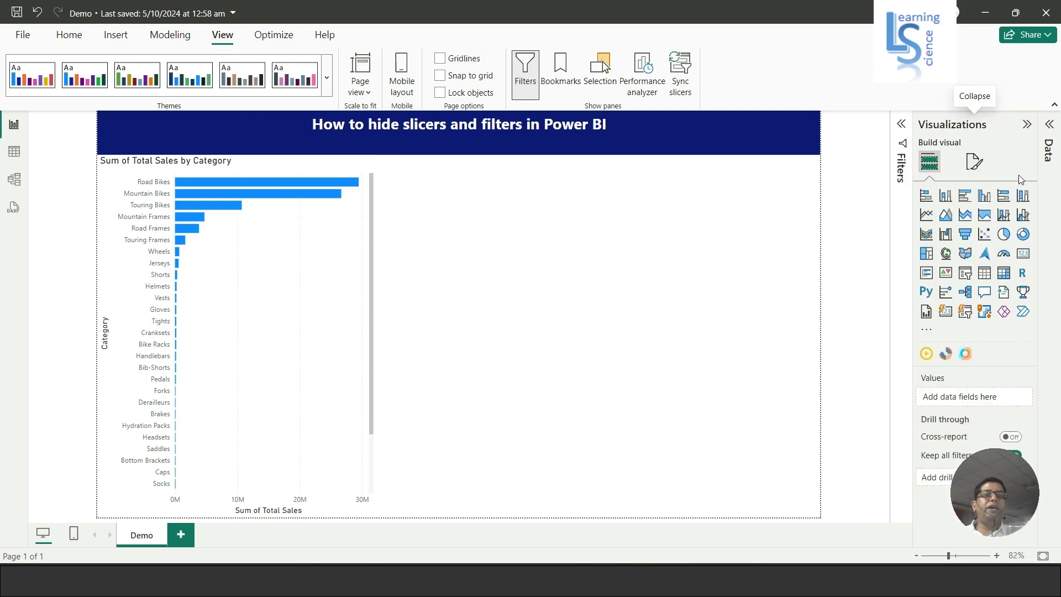
# - Add a Card visual sized as a short strip and put the Region field in it
pyautogui.click(1024, 255)
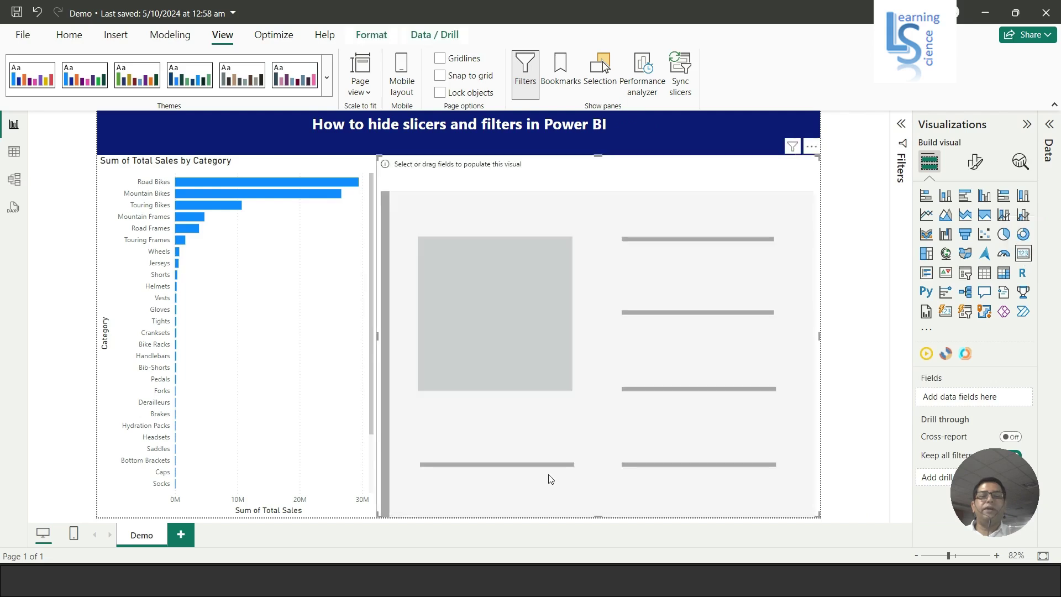
pyautogui.moveTo(597, 513); pyautogui.dragTo(599, 241)
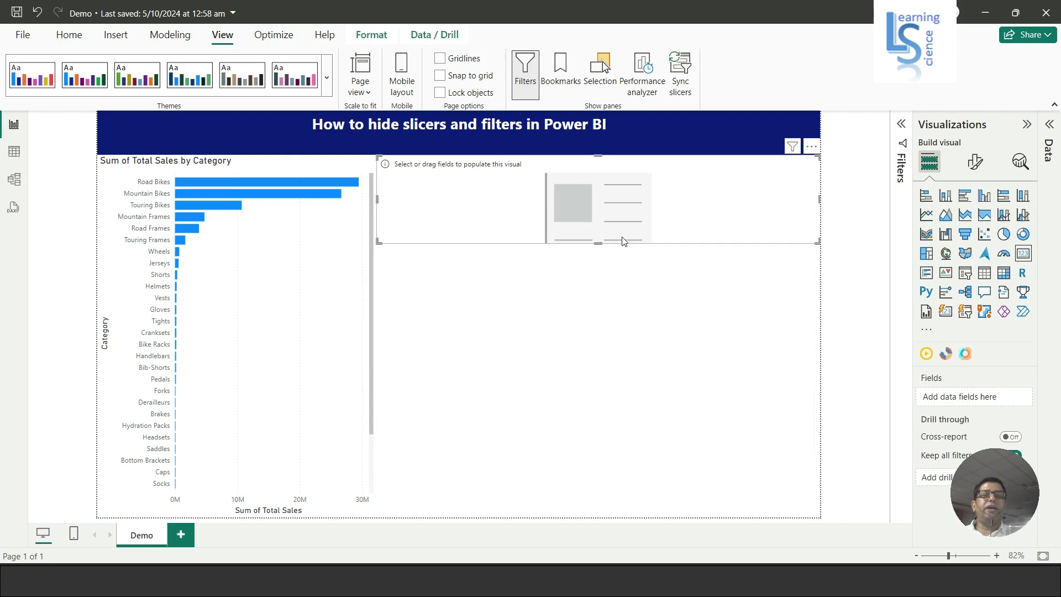
pyautogui.moveTo(597, 244); pyautogui.dragTo(598, 228)
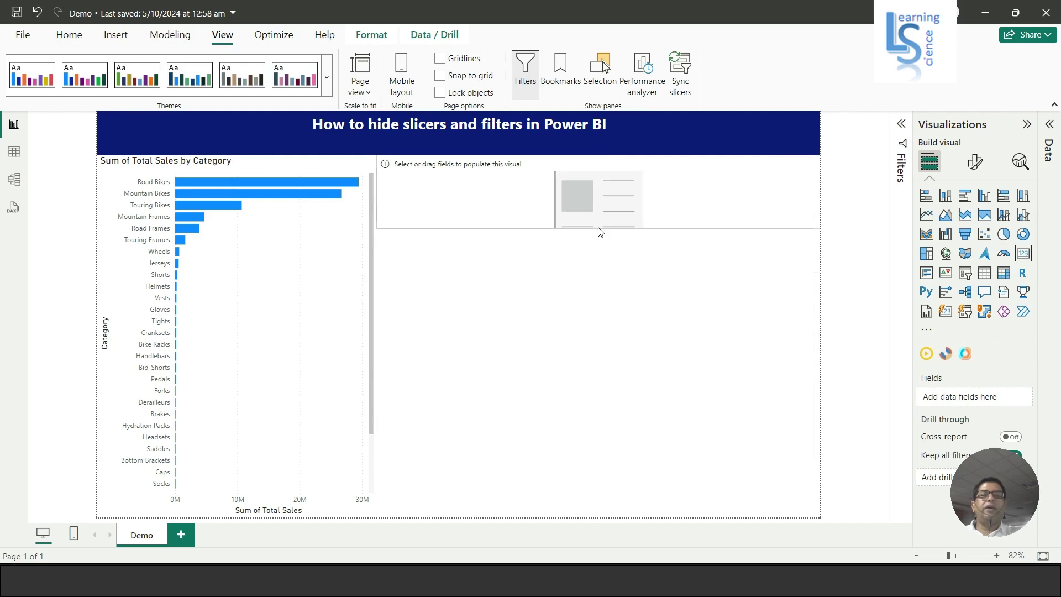
pyautogui.click(1049, 124)
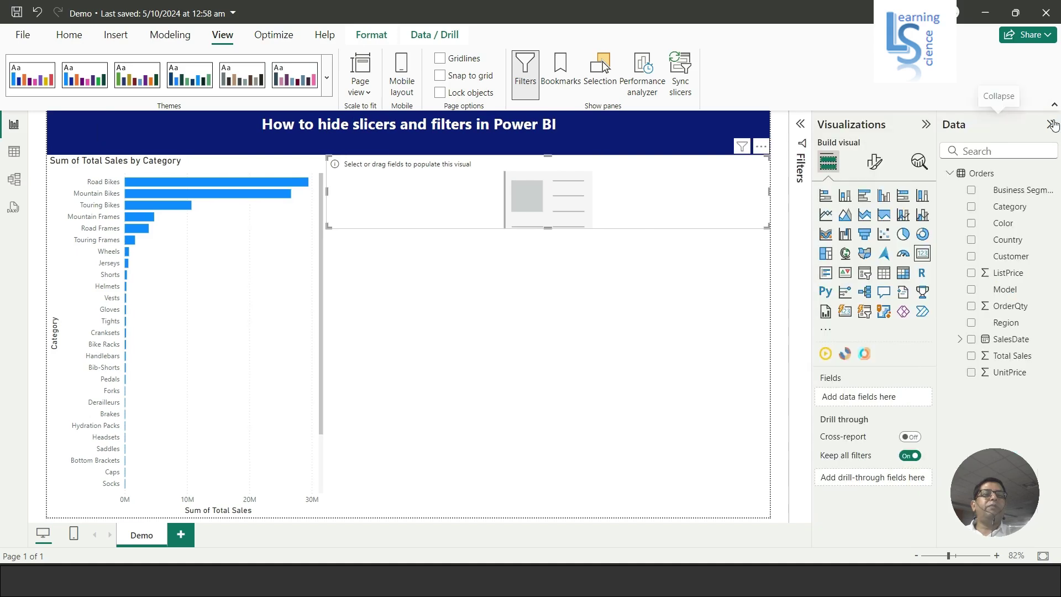
pyautogui.moveTo(1009, 324); pyautogui.dragTo(893, 404)
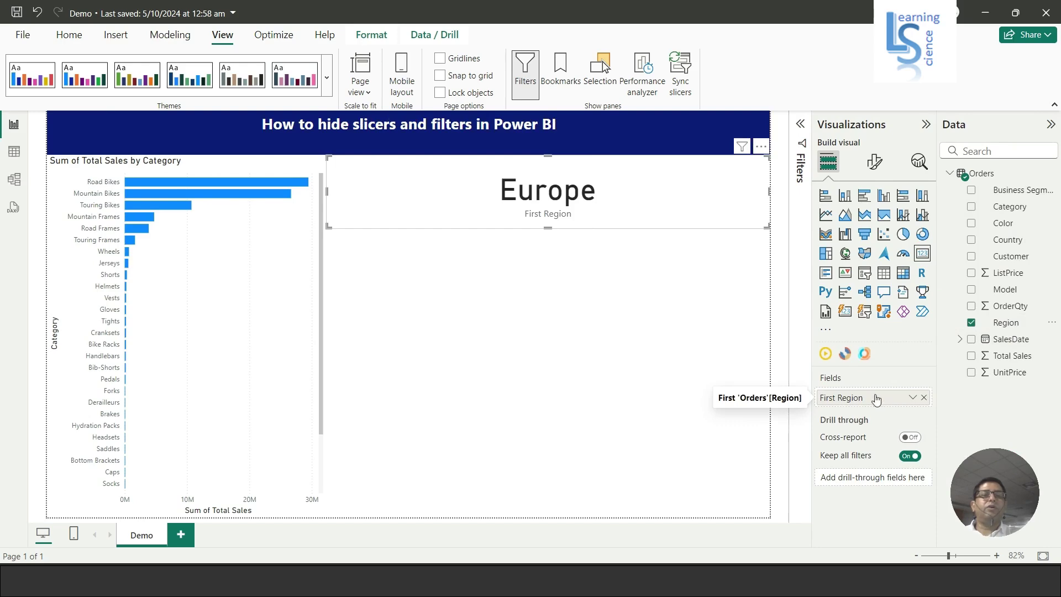
# - Turn off the Europe card's category label and collapse the Visualizations pane
pyautogui.click(874, 162)
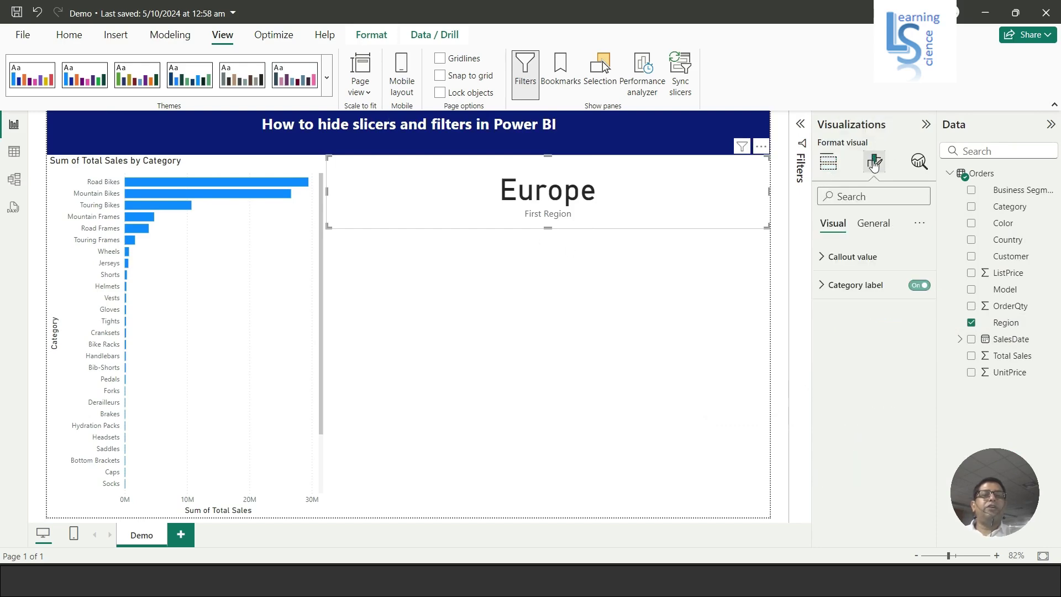
pyautogui.click(914, 286)
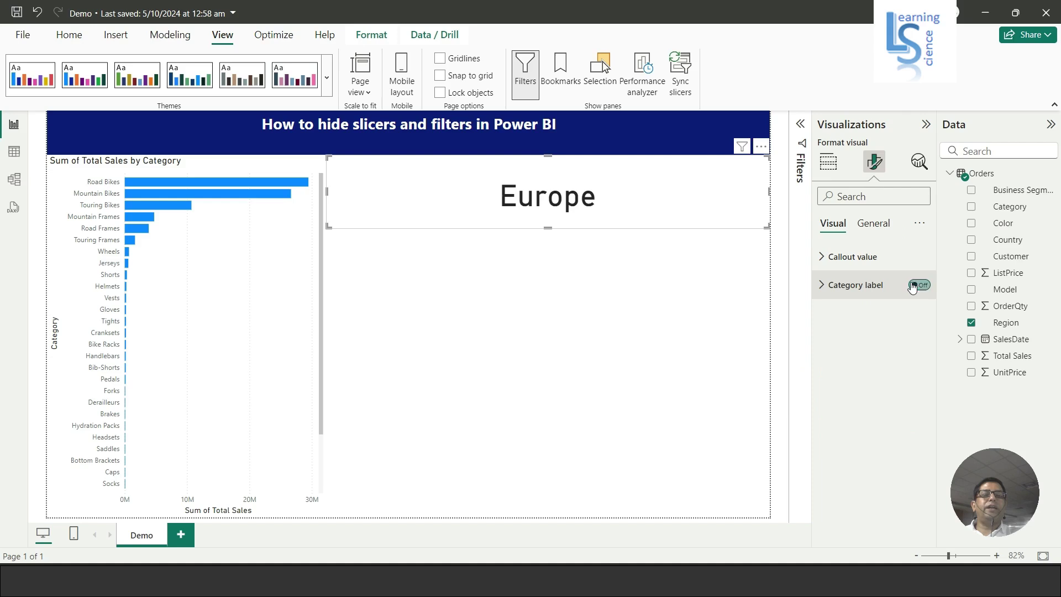
pyautogui.click(926, 125)
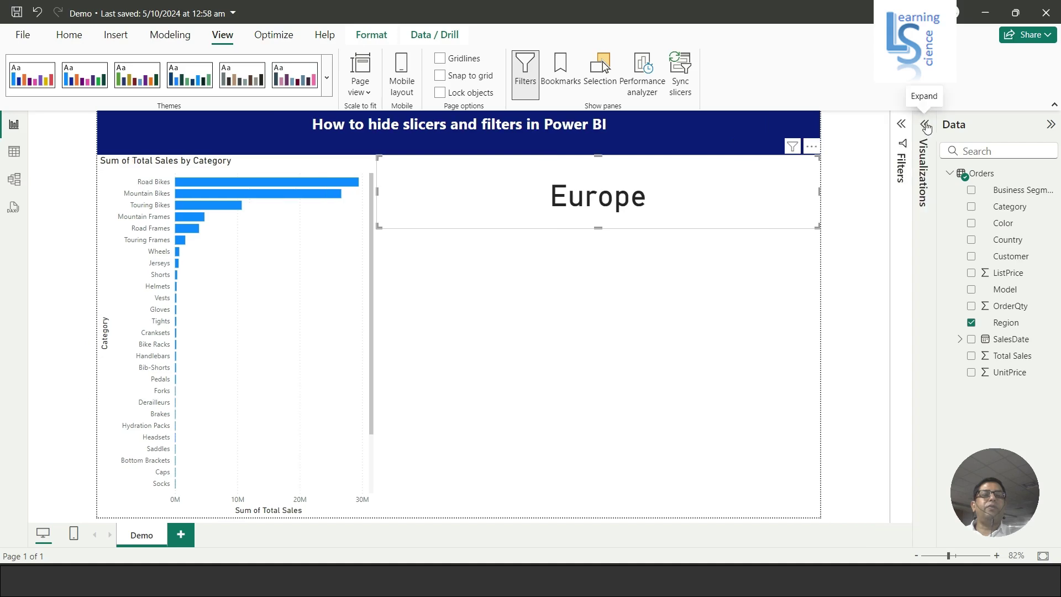
pyautogui.click(707, 349)
pyautogui.click(924, 127)
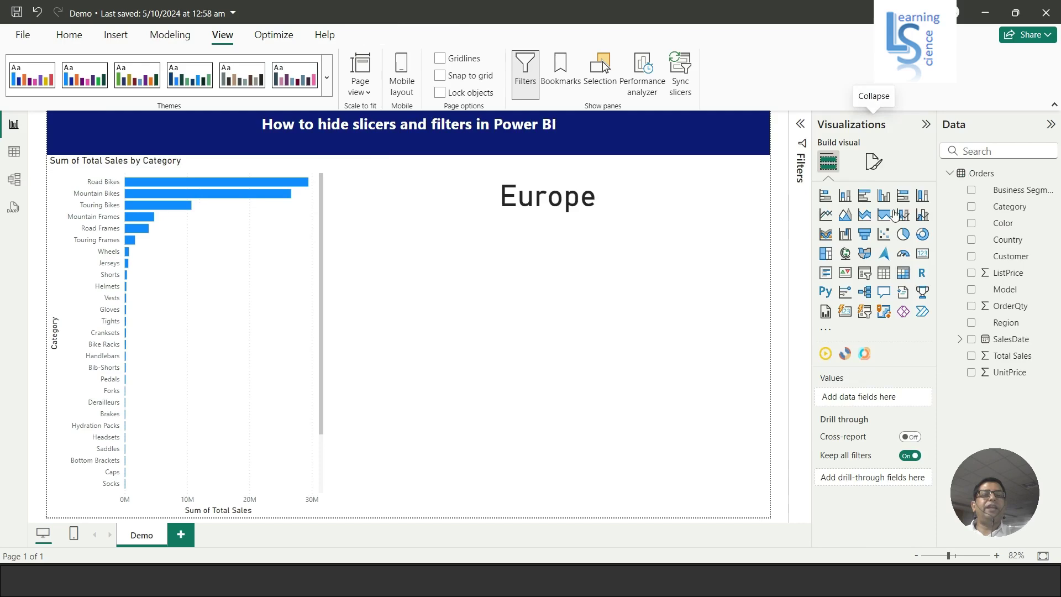
# - Add a slicer resized beneath the Europe card, with a duplicate placed below it
pyautogui.click(865, 274)
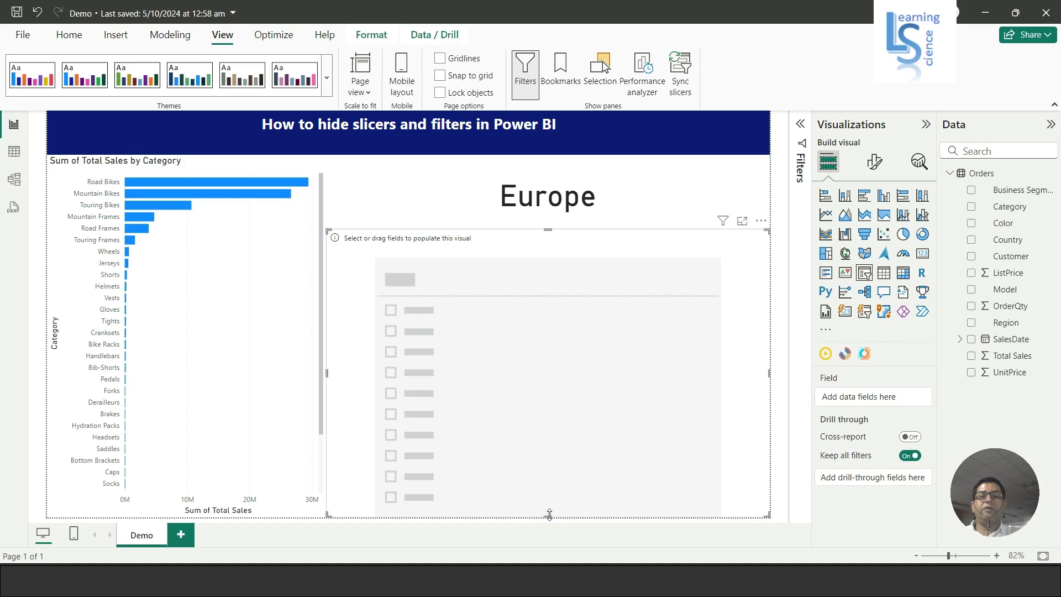
pyautogui.moveTo(549, 514); pyautogui.dragTo(462, 324)
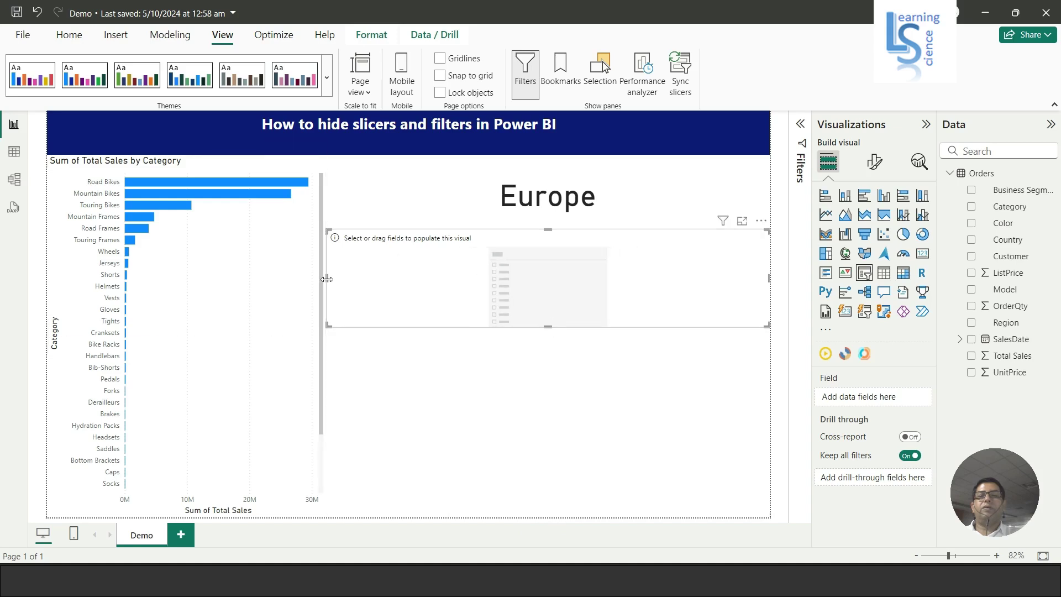
pyautogui.moveTo(325, 287); pyautogui.dragTo(525, 284)
pyautogui.moveTo(650, 293); pyautogui.dragTo(549, 293)
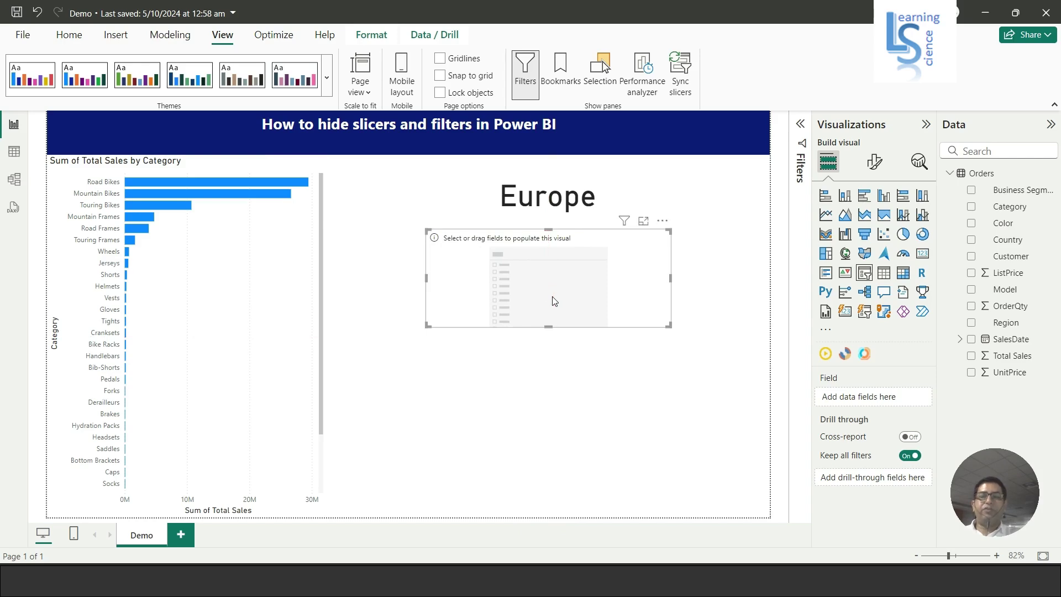
pyautogui.moveTo(555, 302); pyautogui.dragTo(546, 418)
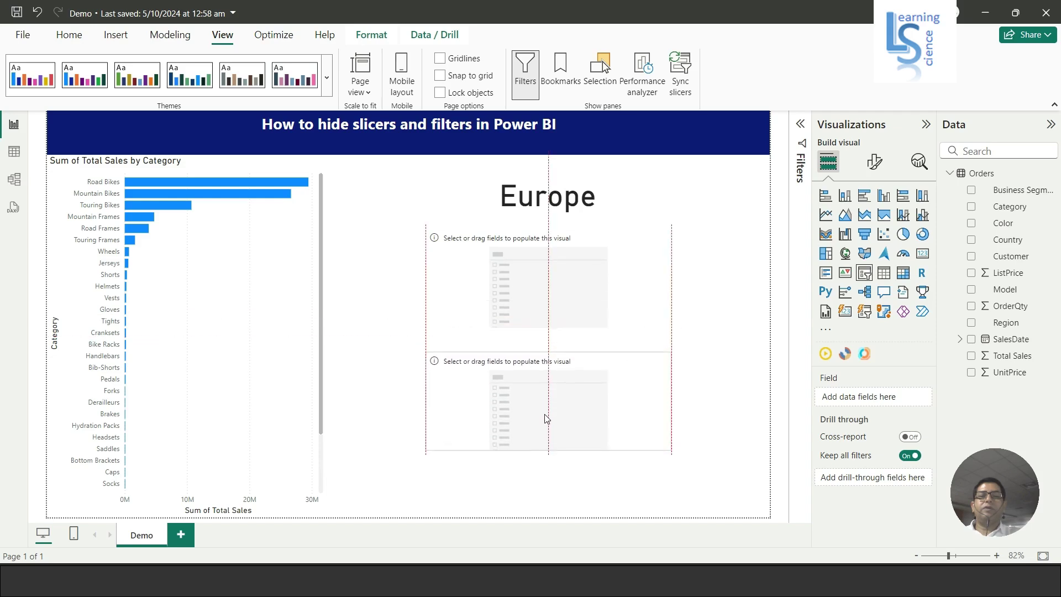
# - Put Region in the upper slicer and enable Single select in its selection settings
pyautogui.click(561, 293)
pyautogui.moveTo(1001, 323); pyautogui.dragTo(874, 408)
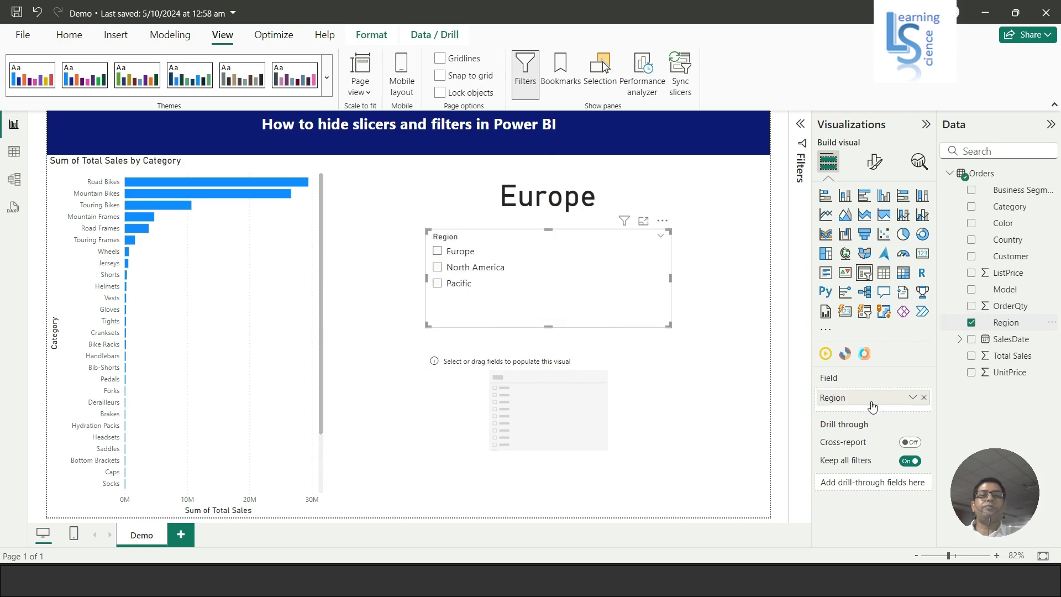
pyautogui.click(873, 168)
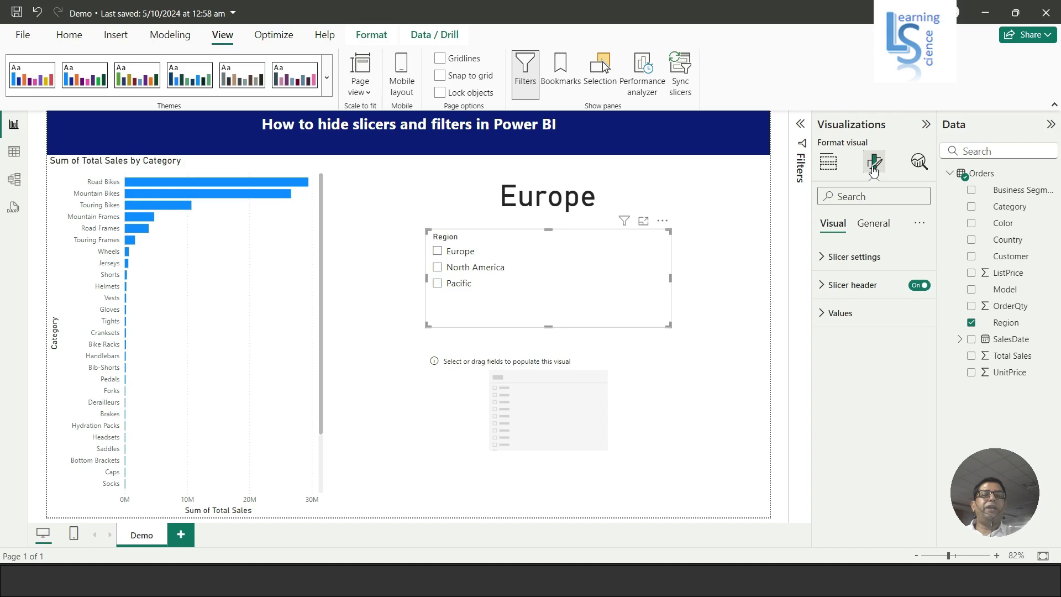
pyautogui.click(824, 257)
pyautogui.click(827, 361)
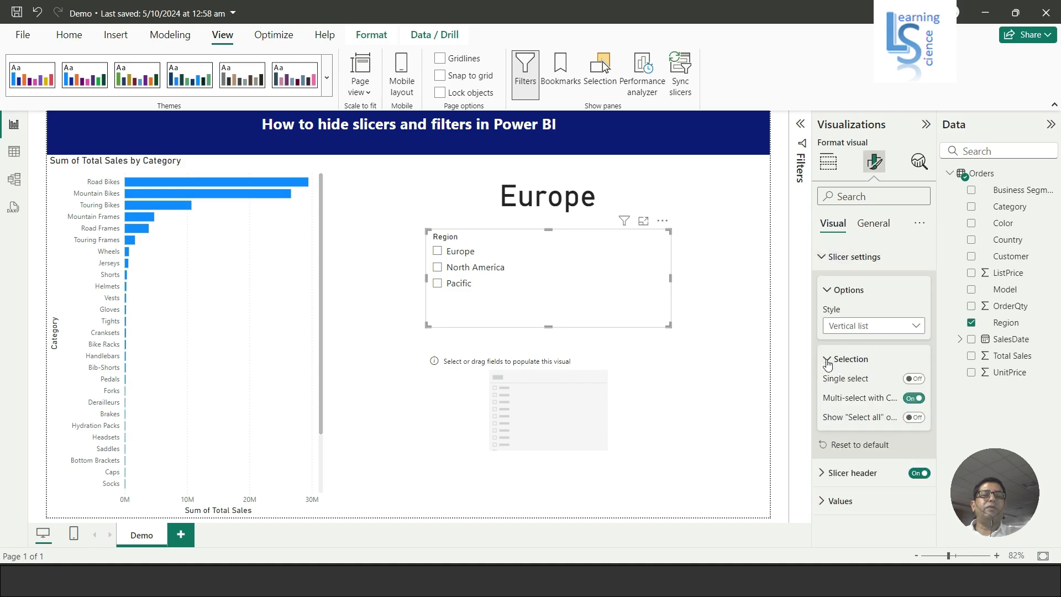
pyautogui.click(915, 380)
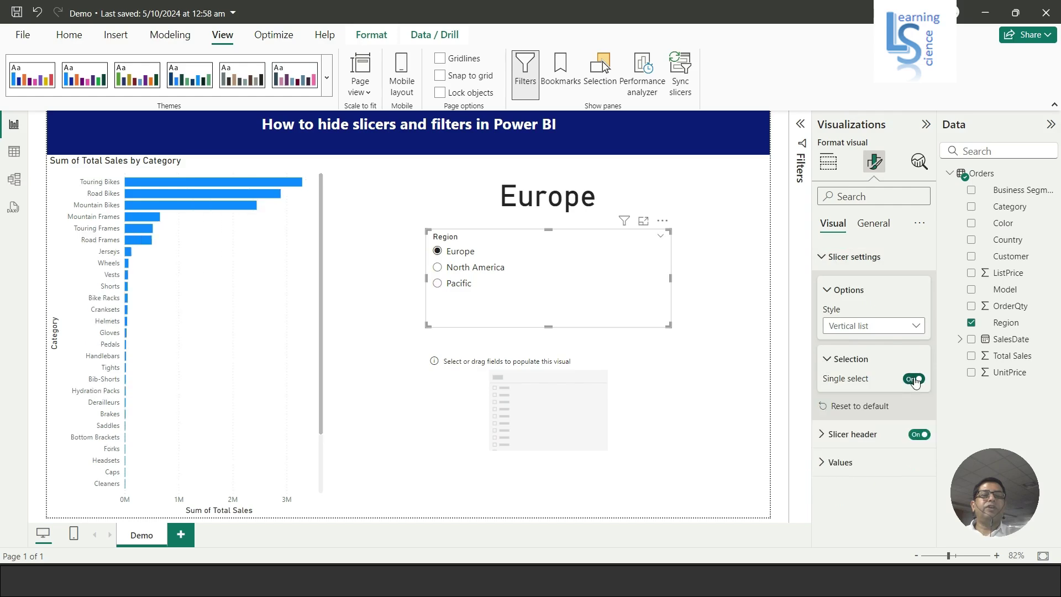
# - Add Country to the lower slicer, then test by switching Region to North America and back to Europe
pyautogui.click(628, 387)
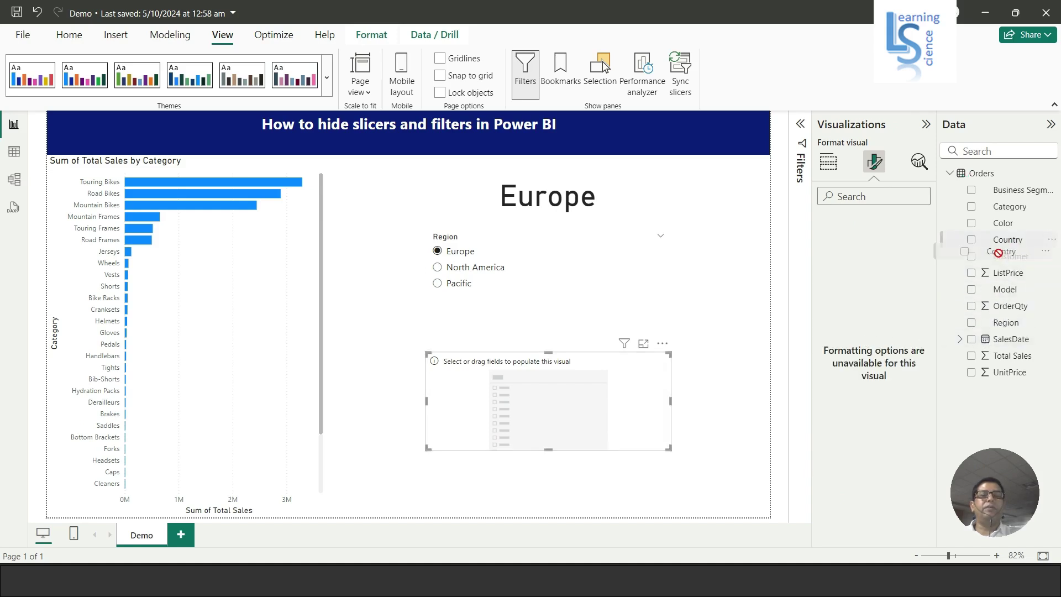
pyautogui.click(828, 162)
pyautogui.moveTo(1012, 242); pyautogui.dragTo(888, 402)
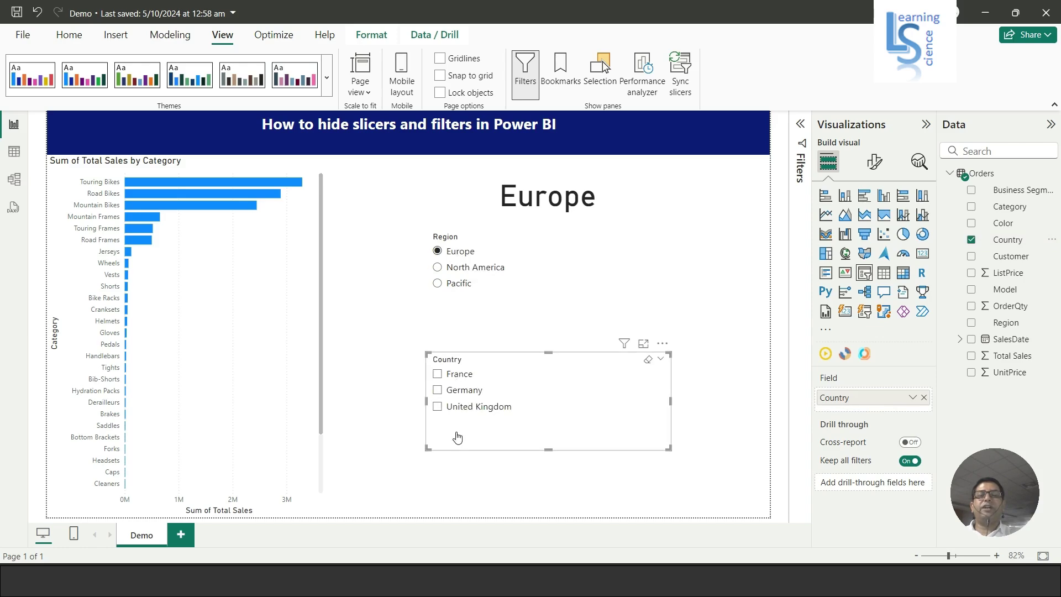
pyautogui.click(479, 276)
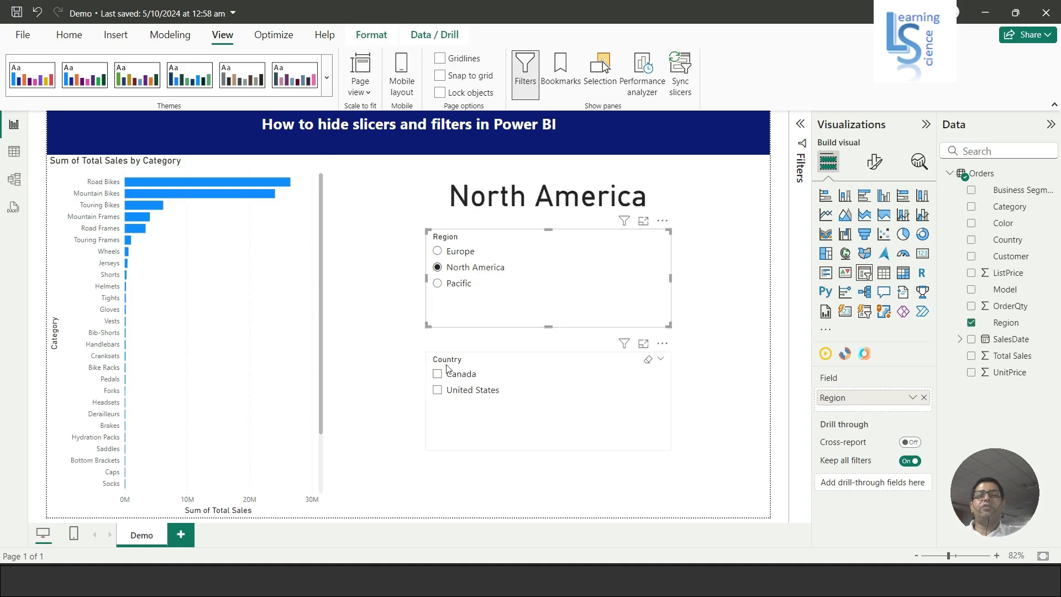
pyautogui.click(437, 252)
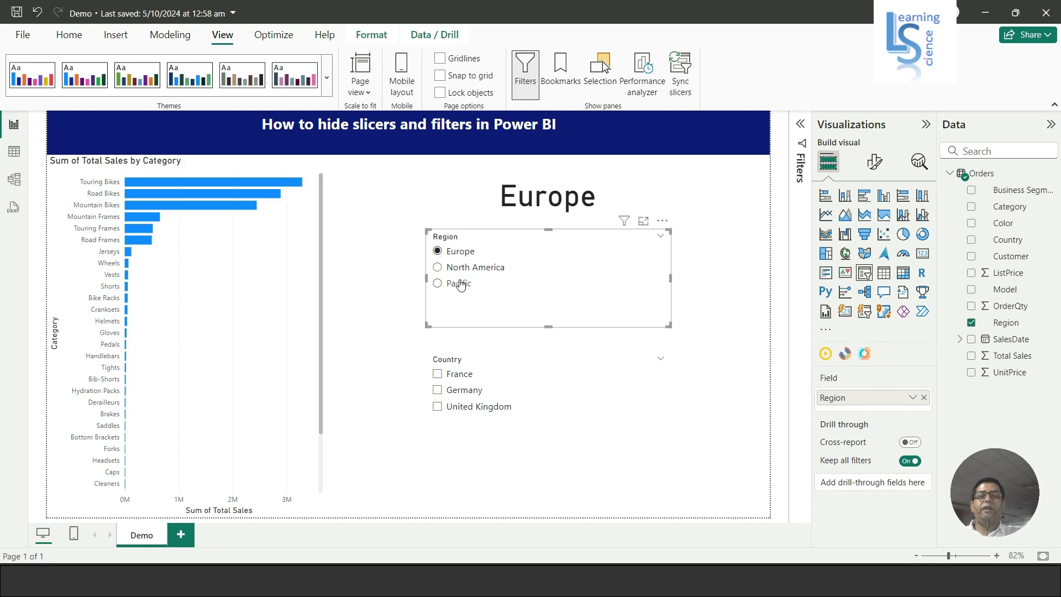
# - Rename the Demo page tab to Europe
pyautogui.rightClick(147, 540)
pyautogui.click(166, 527)
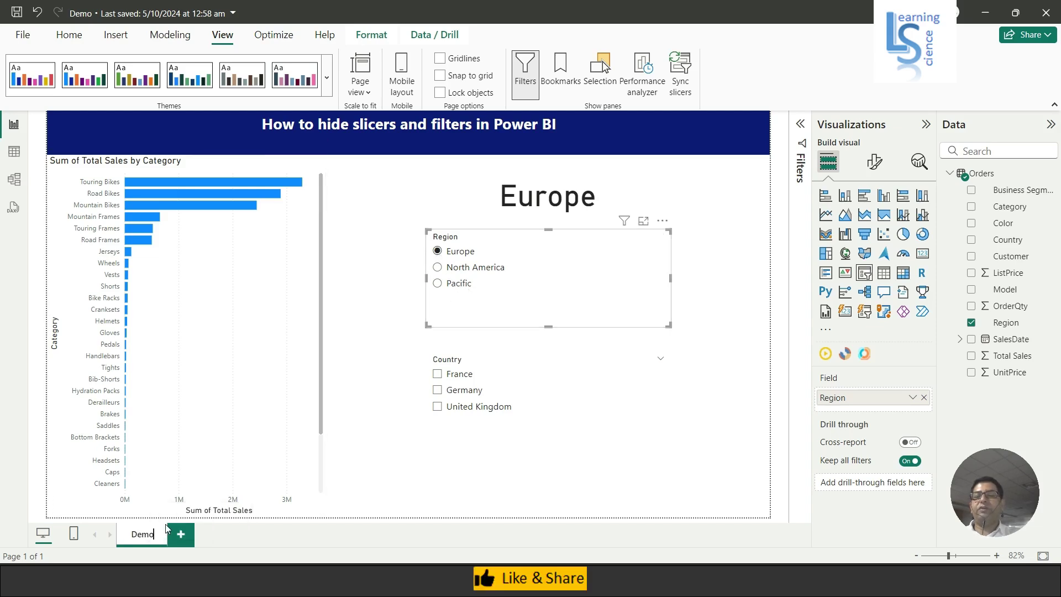
pyautogui.press('BackSpace')
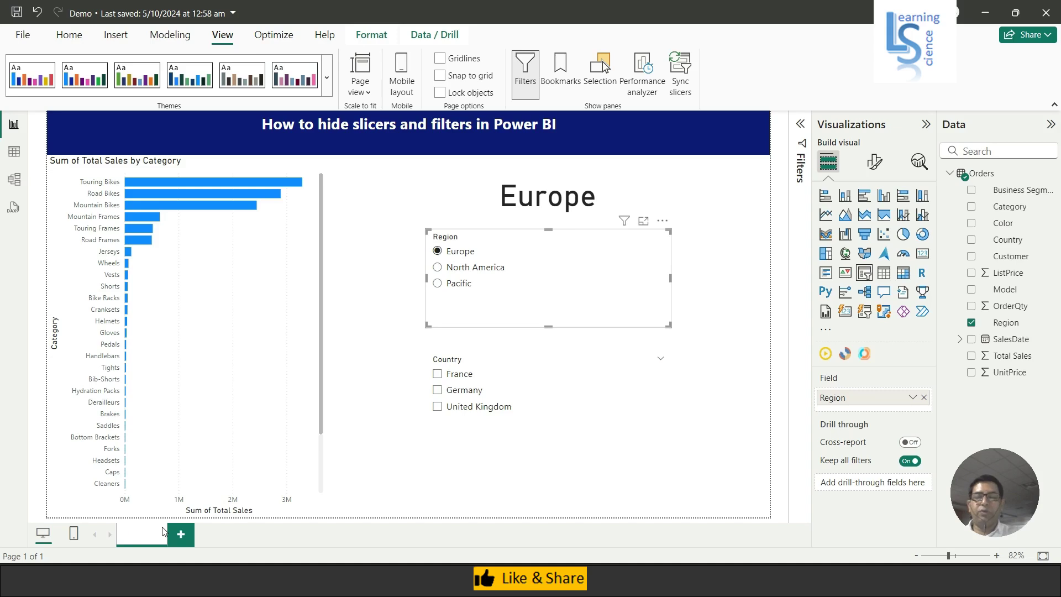
pyautogui.write('Eu')
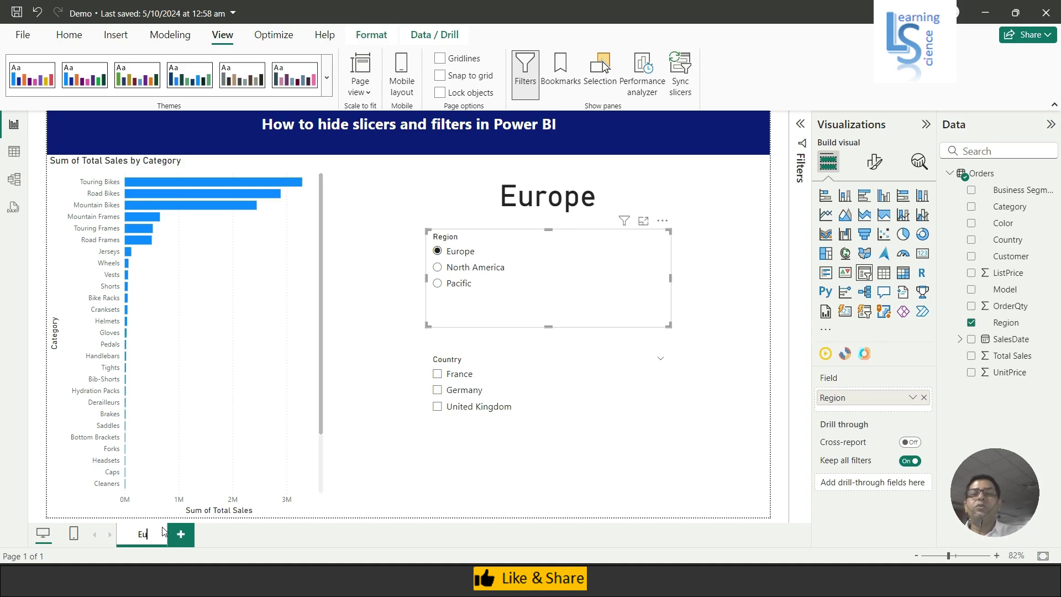
pyautogui.write('rop')
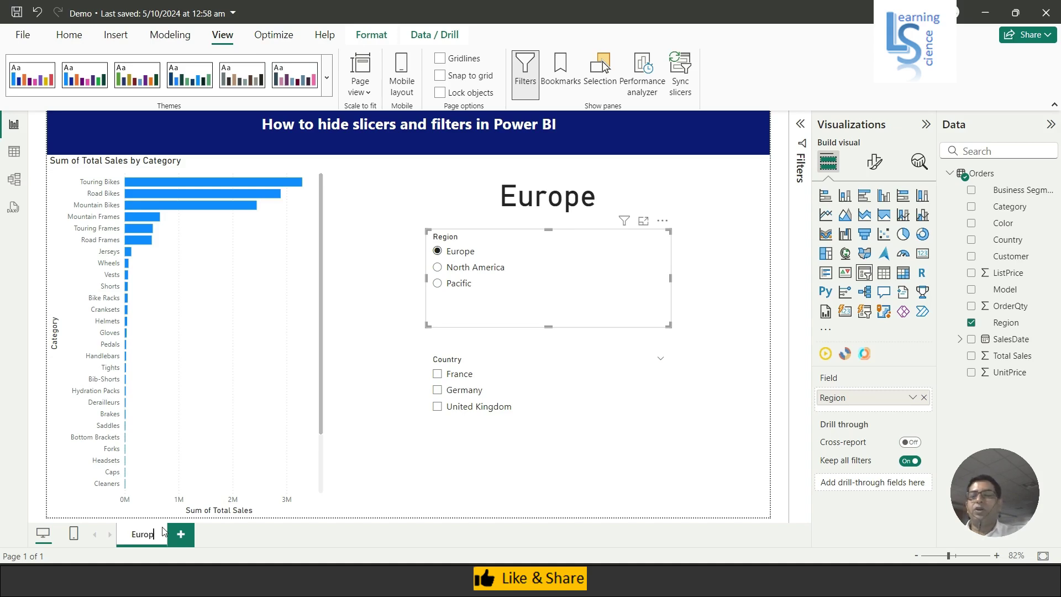
pyautogui.write('e')
pyautogui.press('Return')
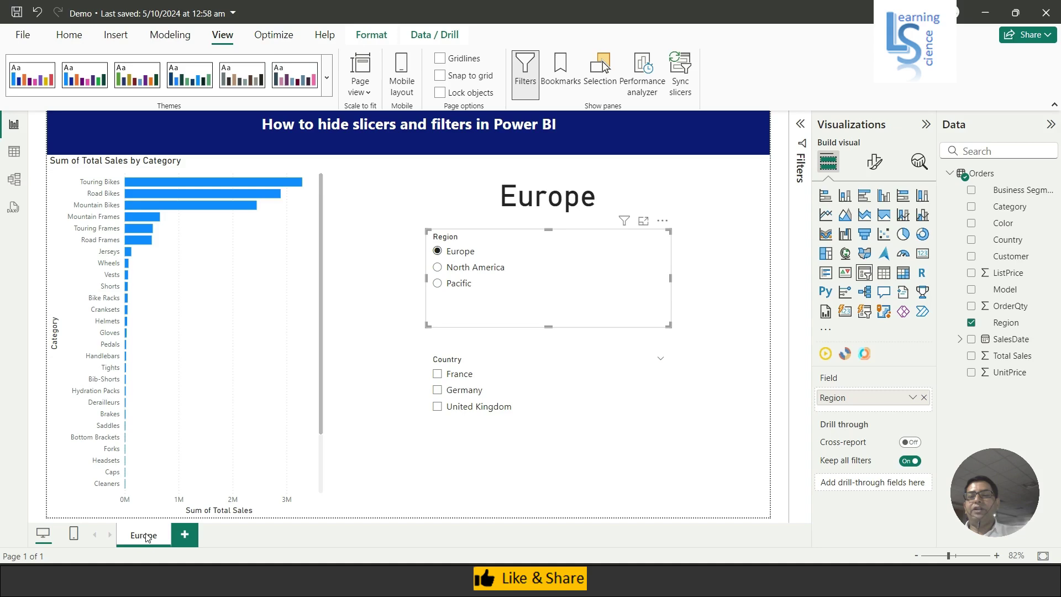
# - Duplicate the Europe page and set the copy's Region slicer to North America
pyautogui.rightClick(148, 538)
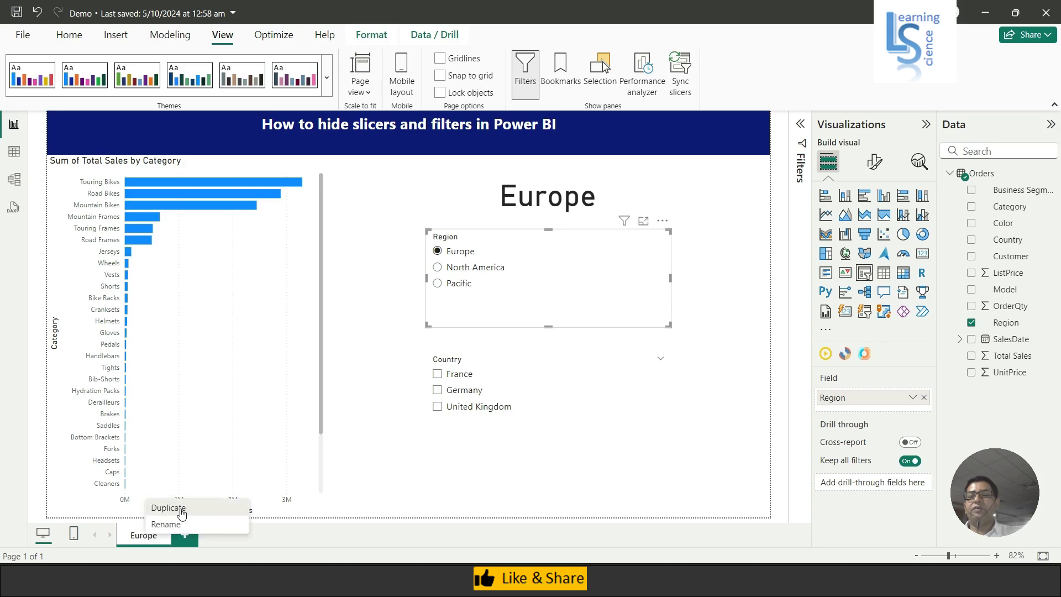
pyautogui.click(183, 514)
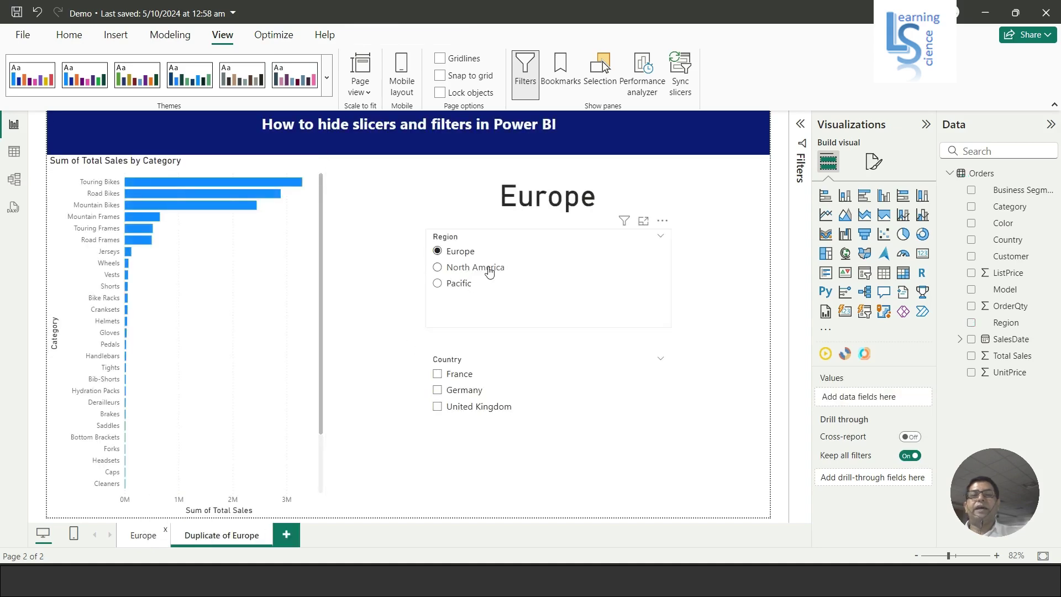
pyautogui.click(489, 272)
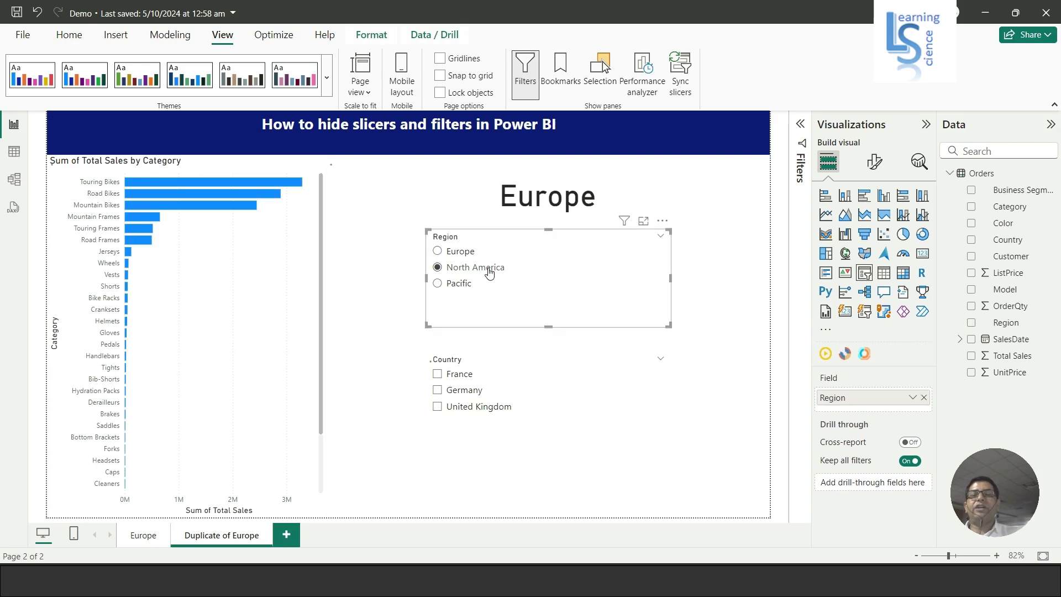
# - Rename the duplicated page tab to North America
pyautogui.rightClick(232, 537)
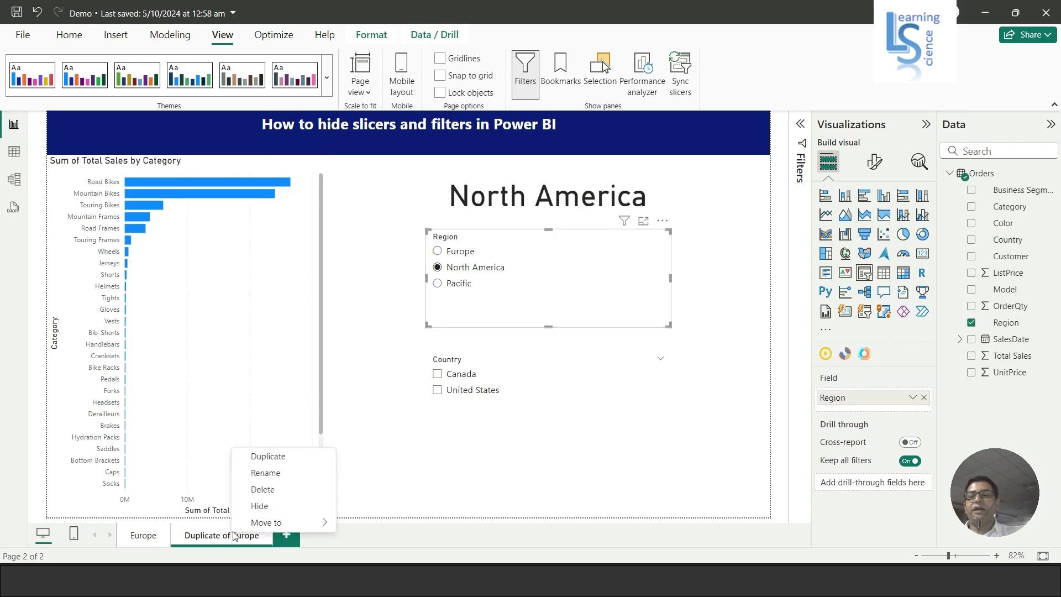
pyautogui.click(272, 475)
pyautogui.press('BackSpace')
pyautogui.press('BackSpace')
pyautogui.press('BackSpace')
pyautogui.press('BackSpace')
pyautogui.press('BackSpace')
pyautogui.press('BackSpace')
pyautogui.press('BackSpace')
pyautogui.press('BackSpace')
pyautogui.press('BackSpace')
pyautogui.press('BackSpace')
pyautogui.press('BackSpace')
pyautogui.press('BackSpace')
pyautogui.press('BackSpace')
pyautogui.press('BackSpace')
pyautogui.press('BackSpace')
pyautogui.press('BackSpace')
pyautogui.press('BackSpace')
pyautogui.press('BackSpace')
pyautogui.press('BackSpace')
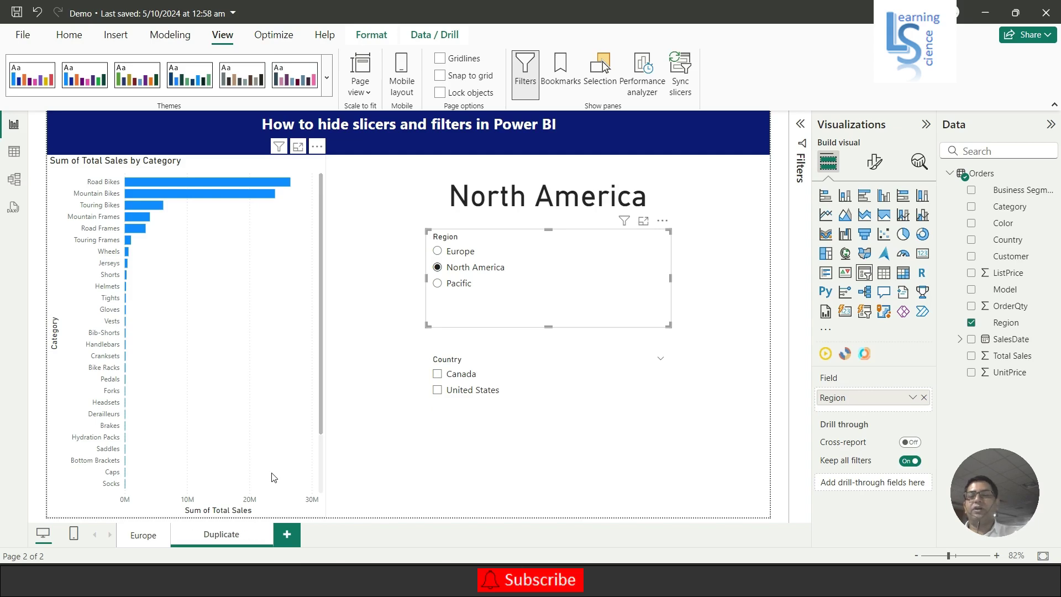
pyautogui.write('Nort')
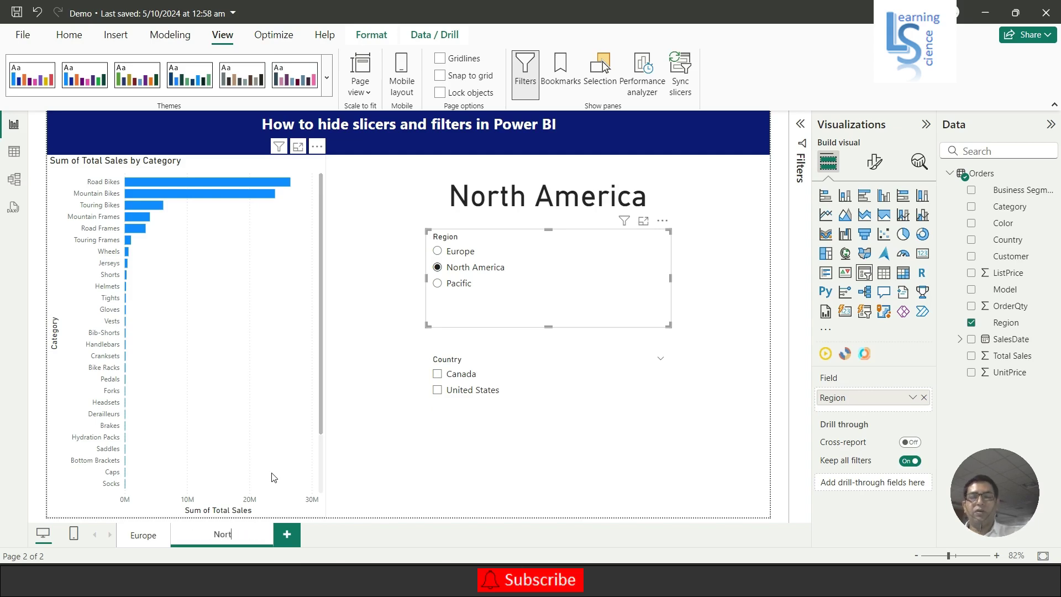
pyautogui.write('h Americ')
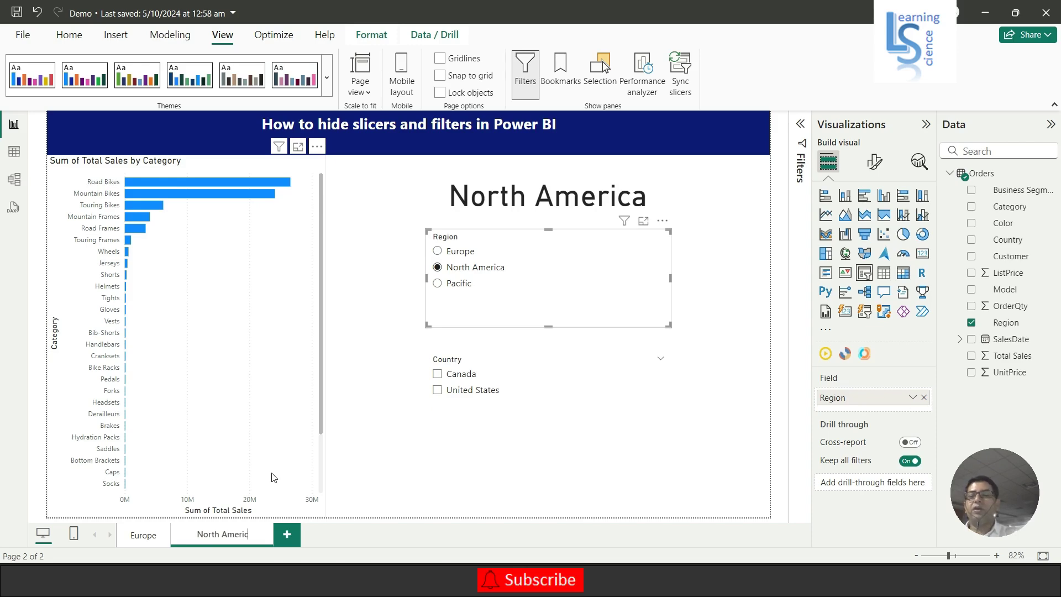
pyautogui.press('BackSpace')
pyautogui.press('BackSpace')
pyautogui.write('rica')
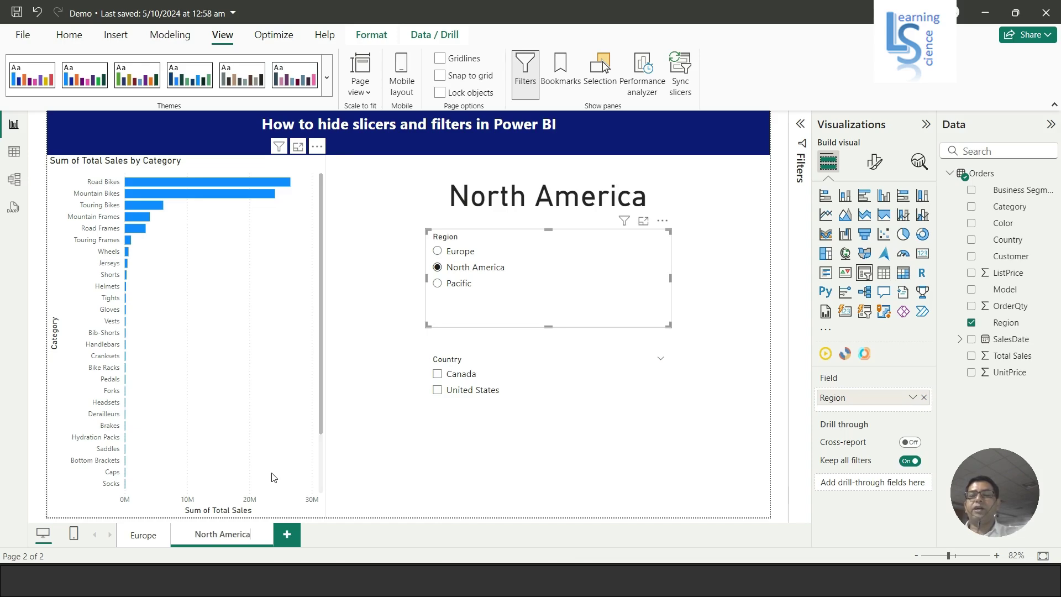
# - Duplicate the North America page
pyautogui.click(409, 441)
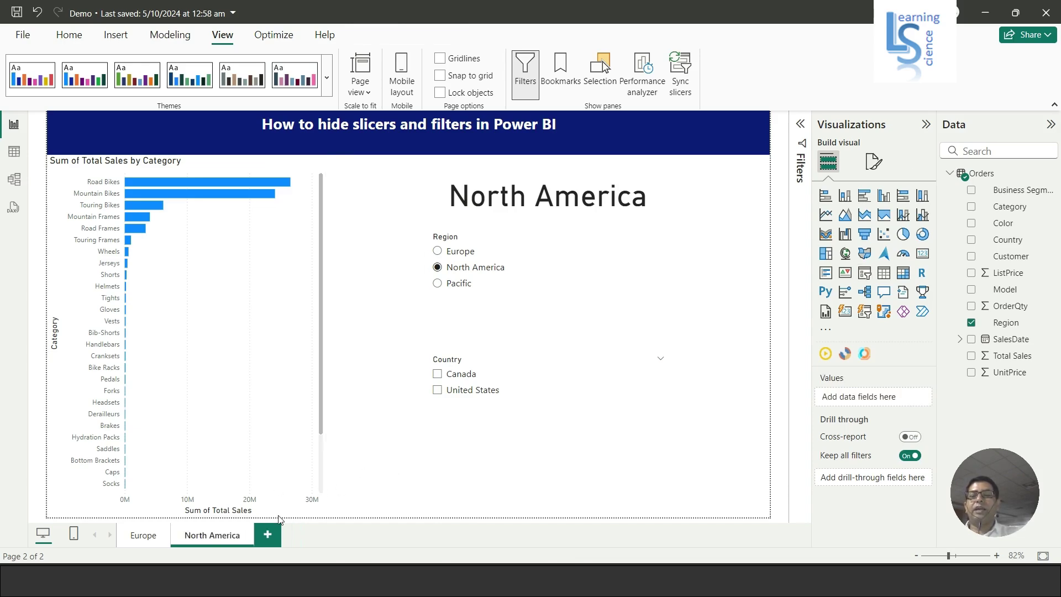
pyautogui.rightClick(228, 535)
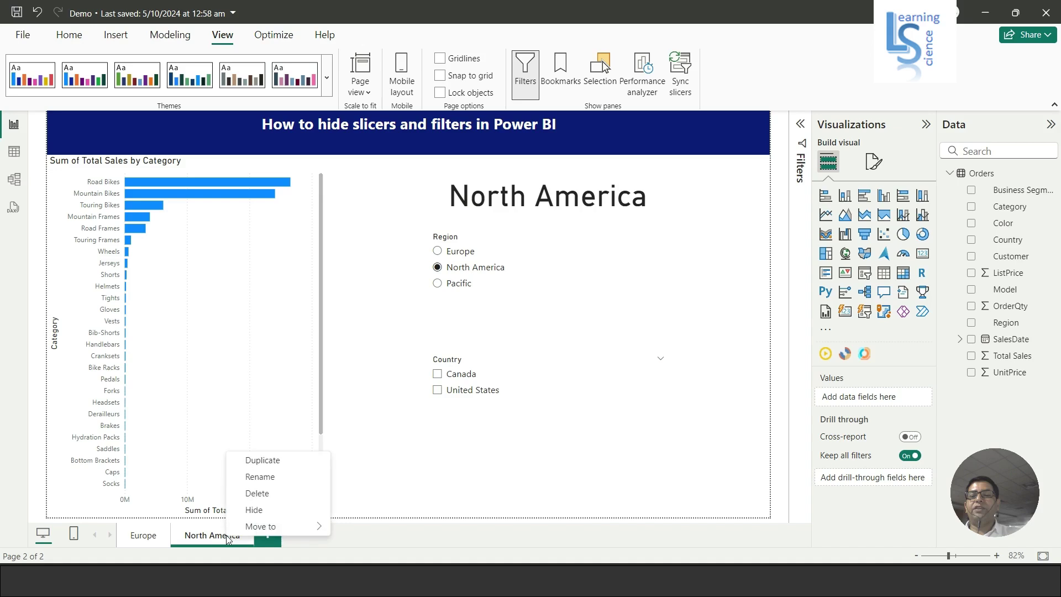
pyautogui.click(273, 466)
# - Rename the copy to Pacific and set its Region slicer to Pacific
pyautogui.rightClick(327, 535)
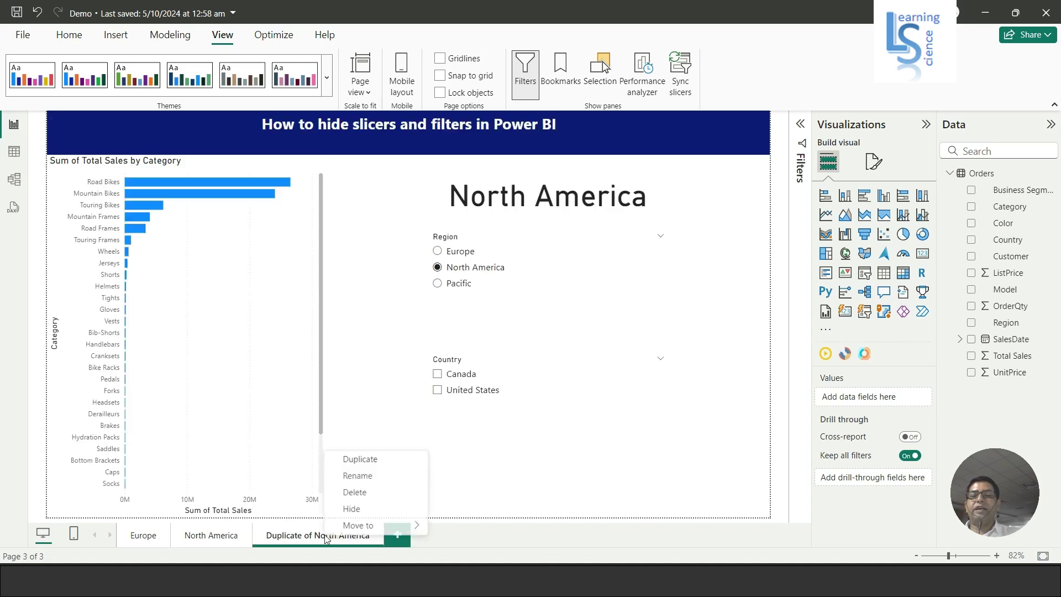
pyautogui.click(361, 476)
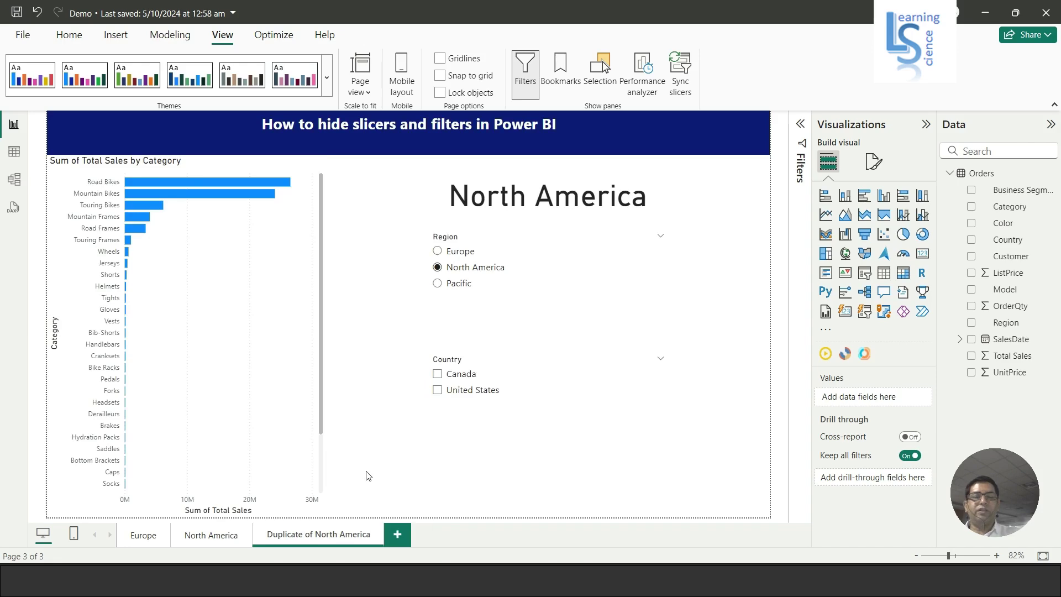
pyautogui.press('BackSpace')
pyautogui.press('BackSpace')
pyautogui.press('BackSpace')
pyautogui.press('BackSpace')
pyautogui.press('BackSpace')
pyautogui.press('BackSpace')
pyautogui.press('BackSpace')
pyautogui.press('BackSpace')
pyautogui.press('BackSpace')
pyautogui.press('BackSpace')
pyautogui.press('BackSpace')
pyautogui.press('BackSpace')
pyautogui.press('BackSpace')
pyautogui.press('BackSpace')
pyautogui.press('BackSpace')
pyautogui.press('BackSpace')
pyautogui.press('BackSpace')
pyautogui.press('BackSpace')
pyautogui.press('BackSpace')
pyautogui.press('BackSpace')
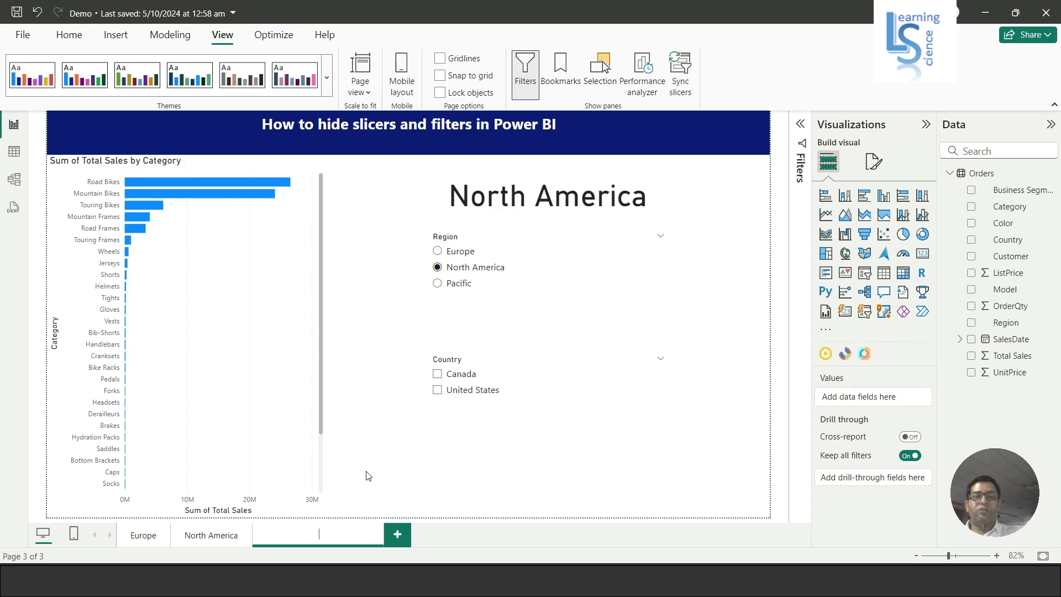
pyautogui.write('Pacific')
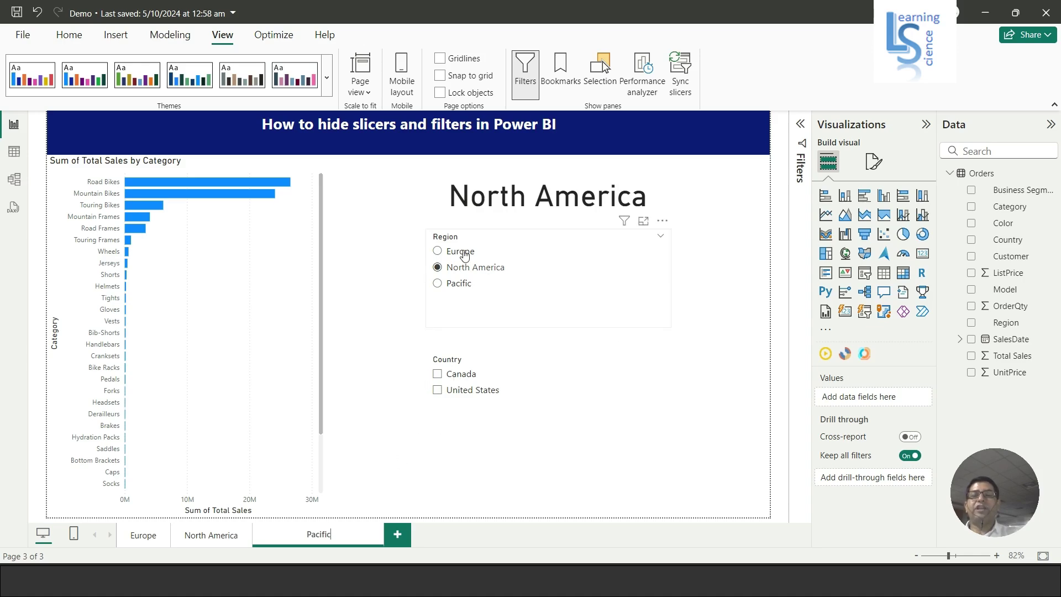
pyautogui.press('Return')
pyautogui.click(437, 283)
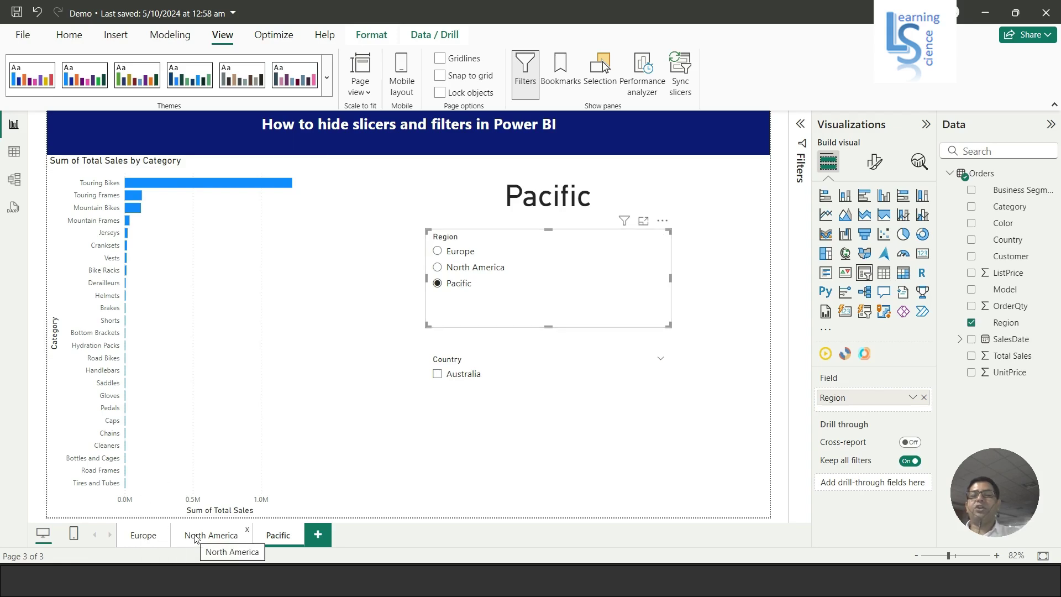
# - On the Europe page, pick North America in Region, collapse both panes, and show the Selection pane
pyautogui.click(143, 536)
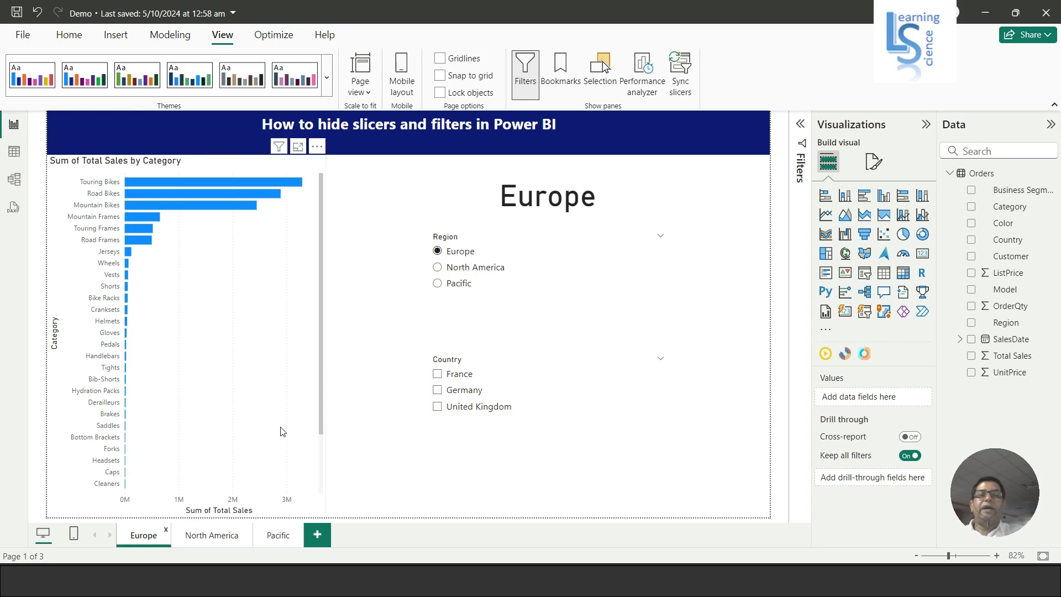
pyautogui.click(555, 271)
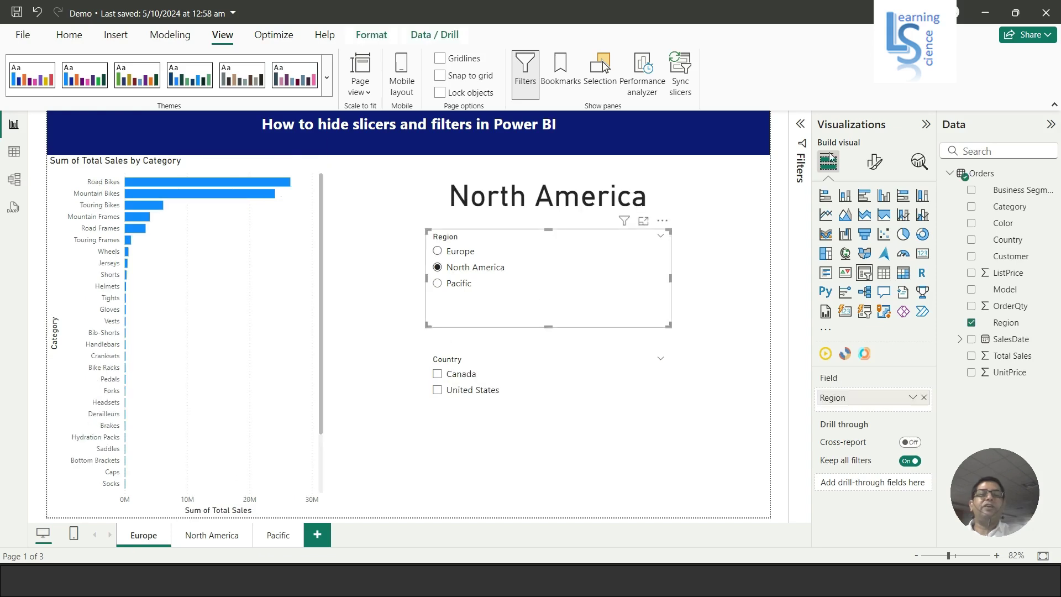
pyautogui.click(926, 124)
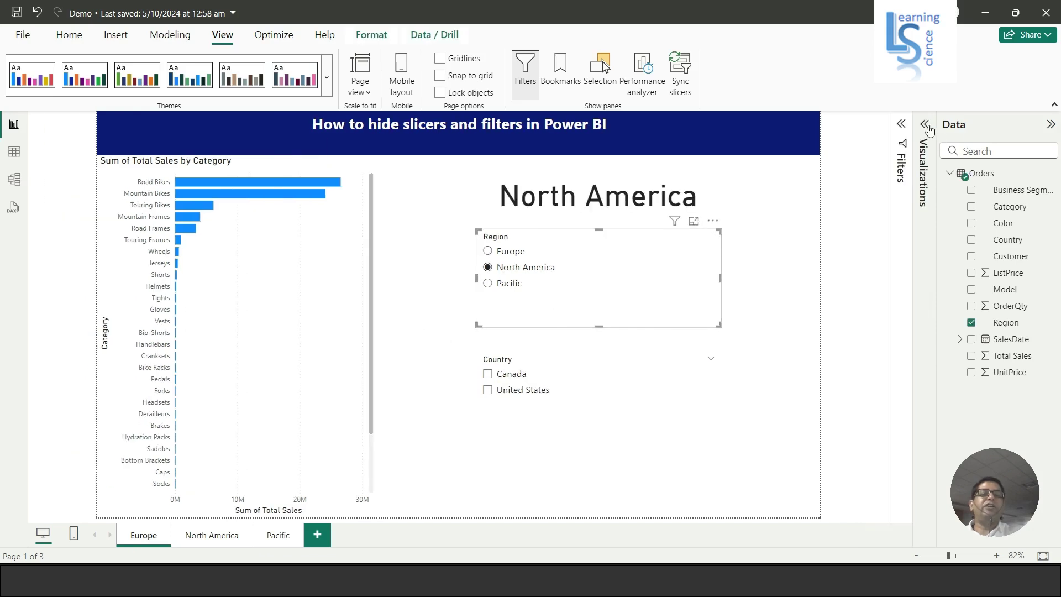
pyautogui.click(1051, 125)
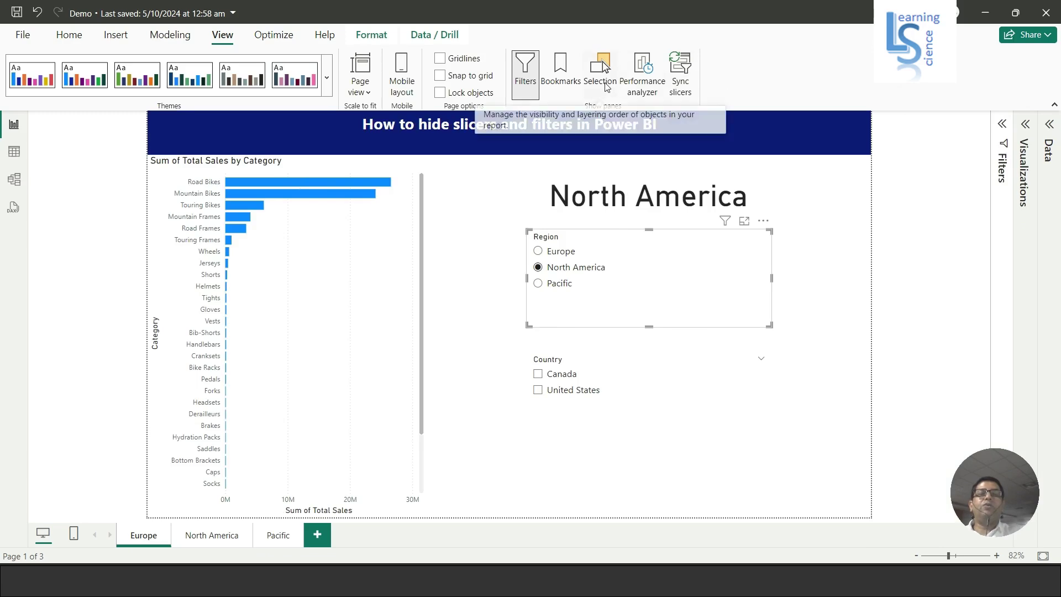
pyautogui.click(221, 37)
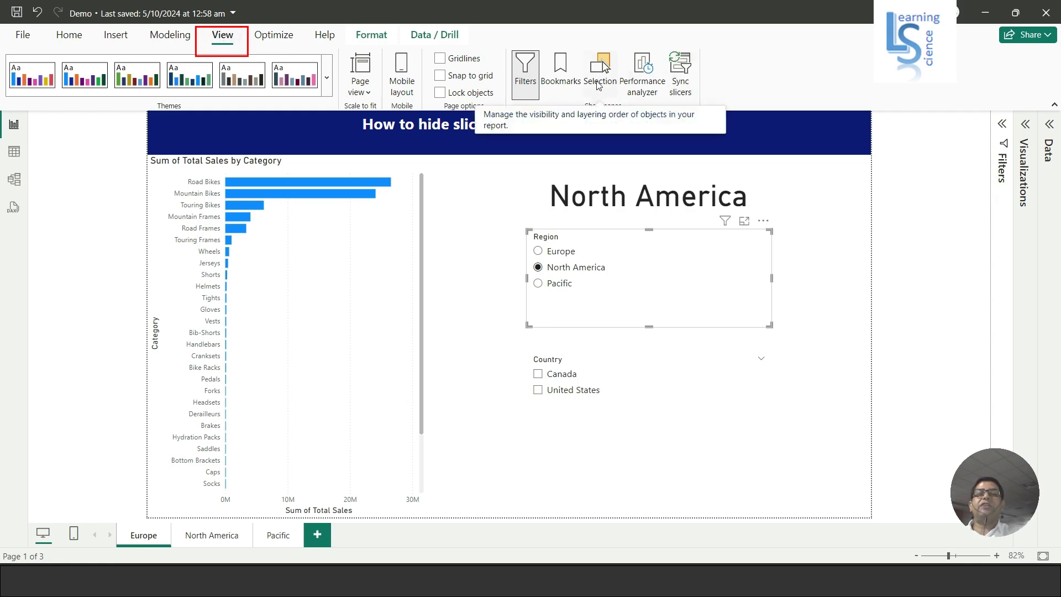
pyautogui.click(598, 85)
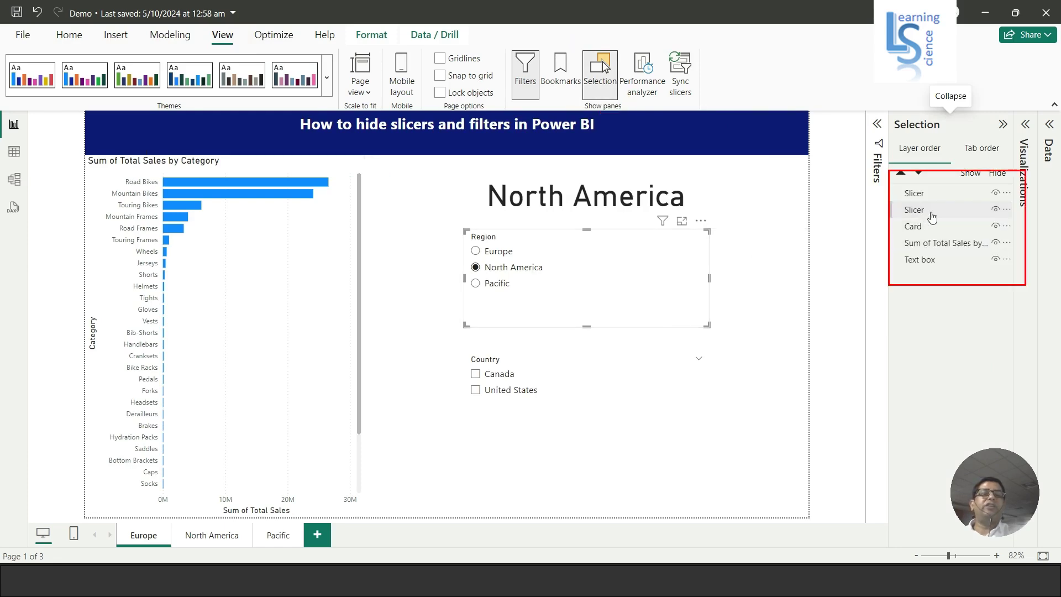
# - Hide the Europe page's Region slicer and move the Country slicer up into its place
pyautogui.click(995, 210)
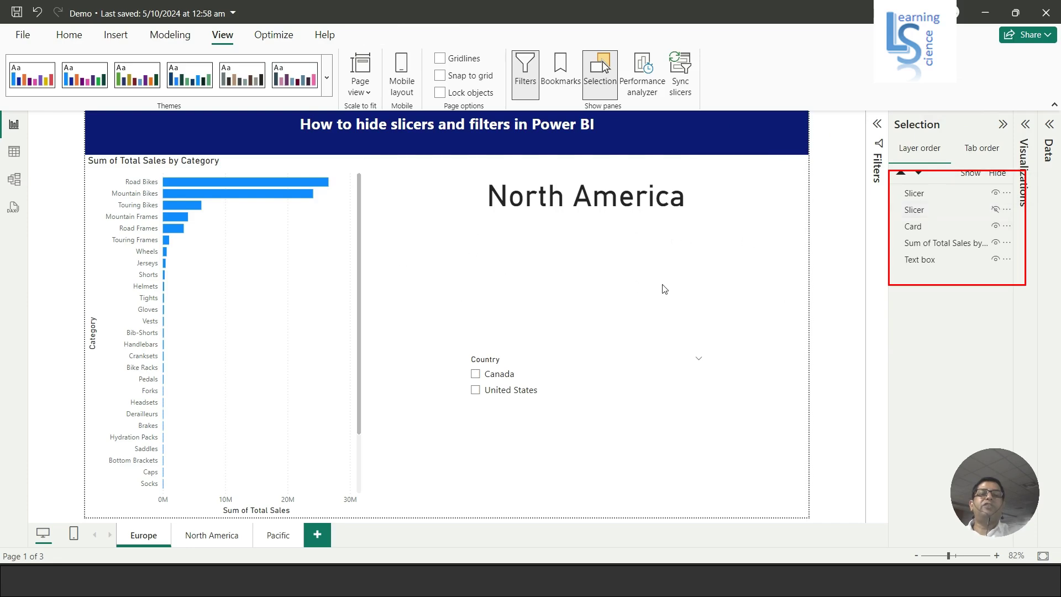
pyautogui.moveTo(674, 386); pyautogui.dragTo(681, 272)
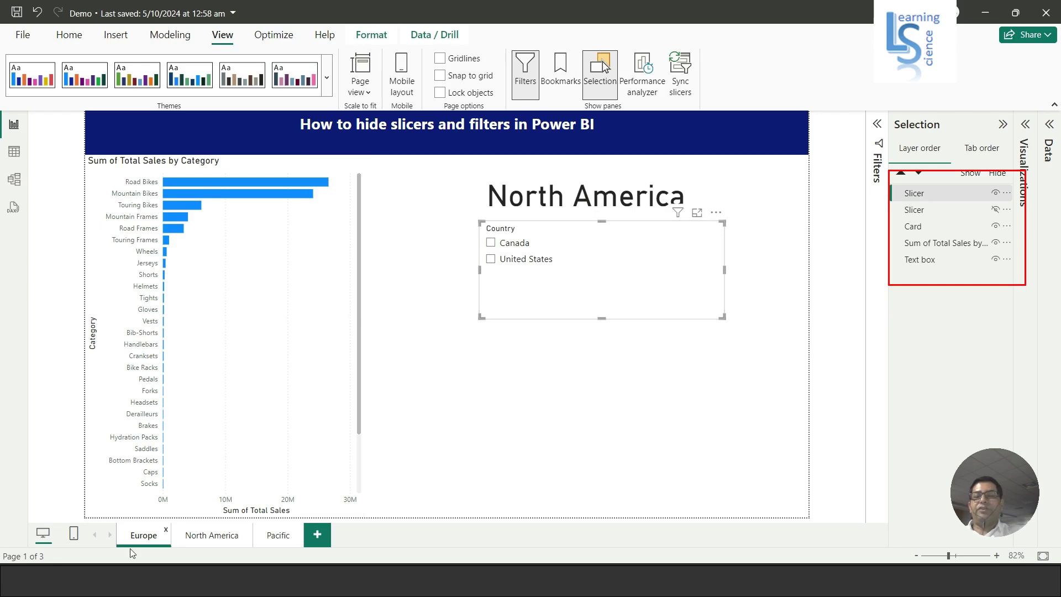
# - On the North America page, hide the Region slicer set to North America and move Country up
pyautogui.click(209, 535)
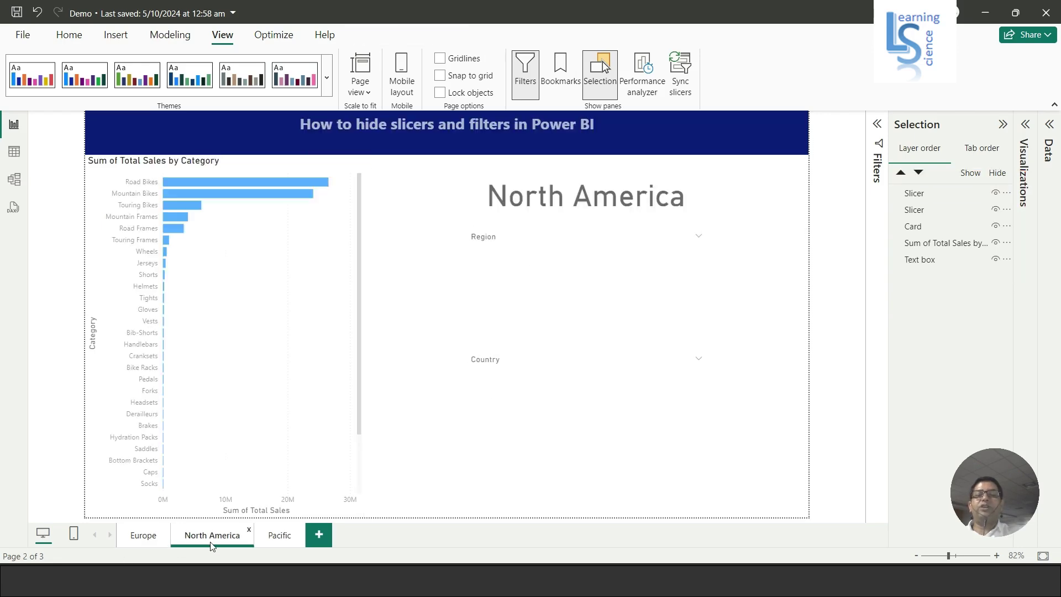
pyautogui.click(659, 258)
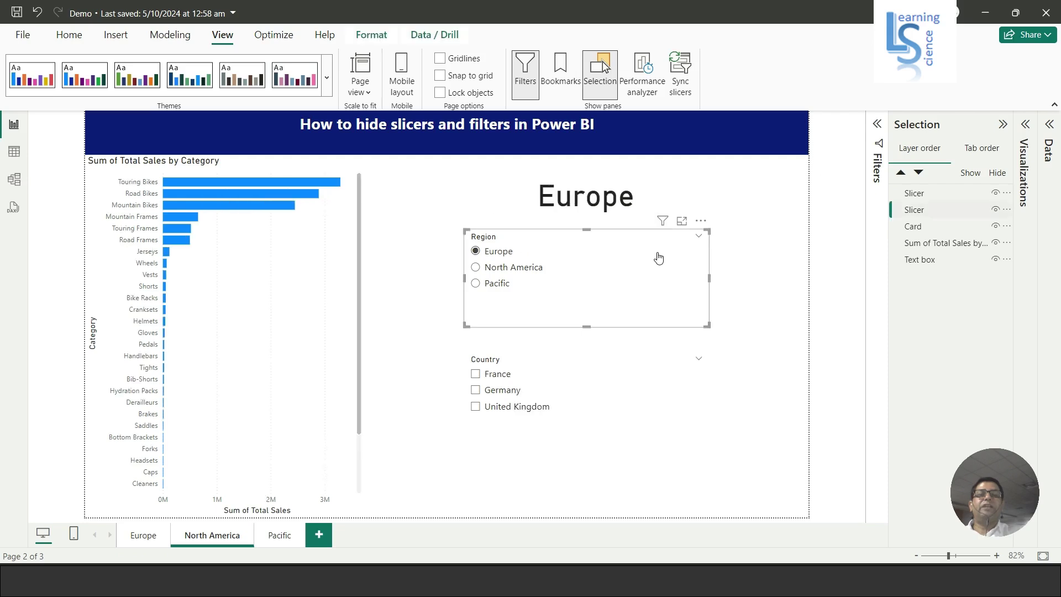
pyautogui.click(996, 209)
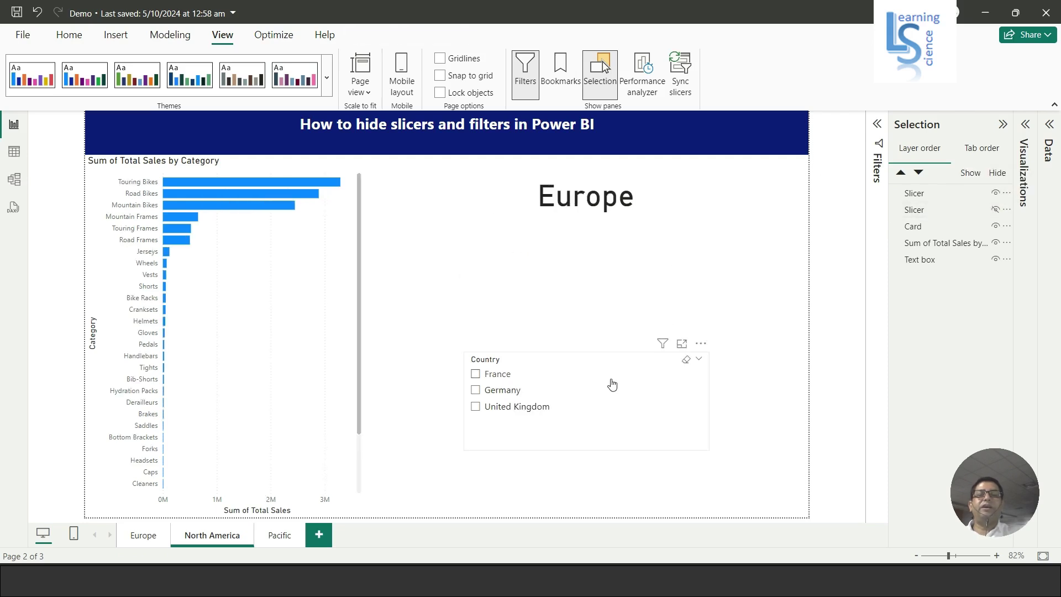
pyautogui.moveTo(628, 396); pyautogui.dragTo(633, 352)
pyautogui.click(995, 210)
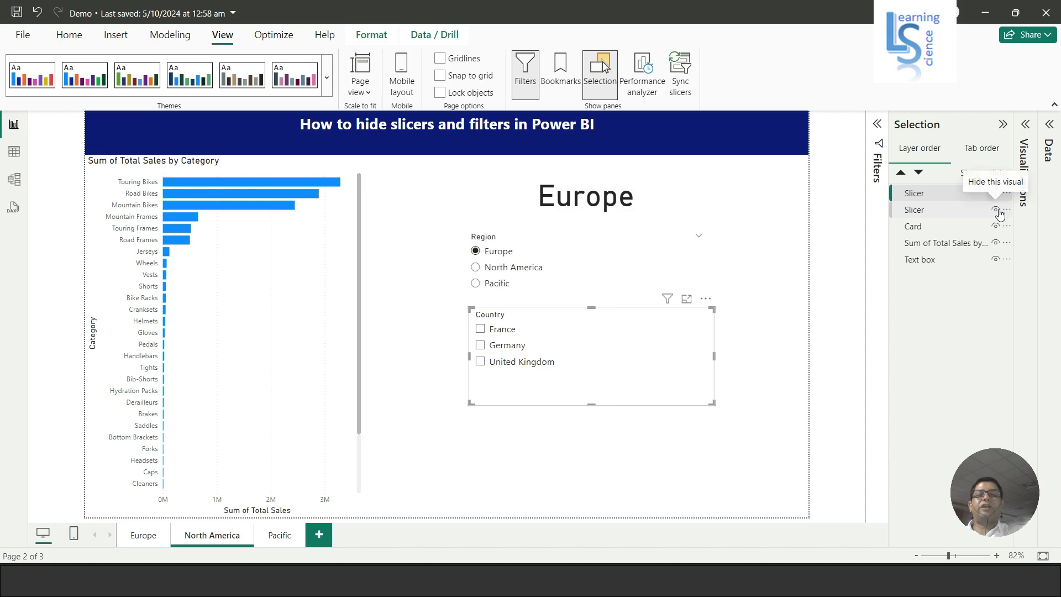
pyautogui.click(522, 269)
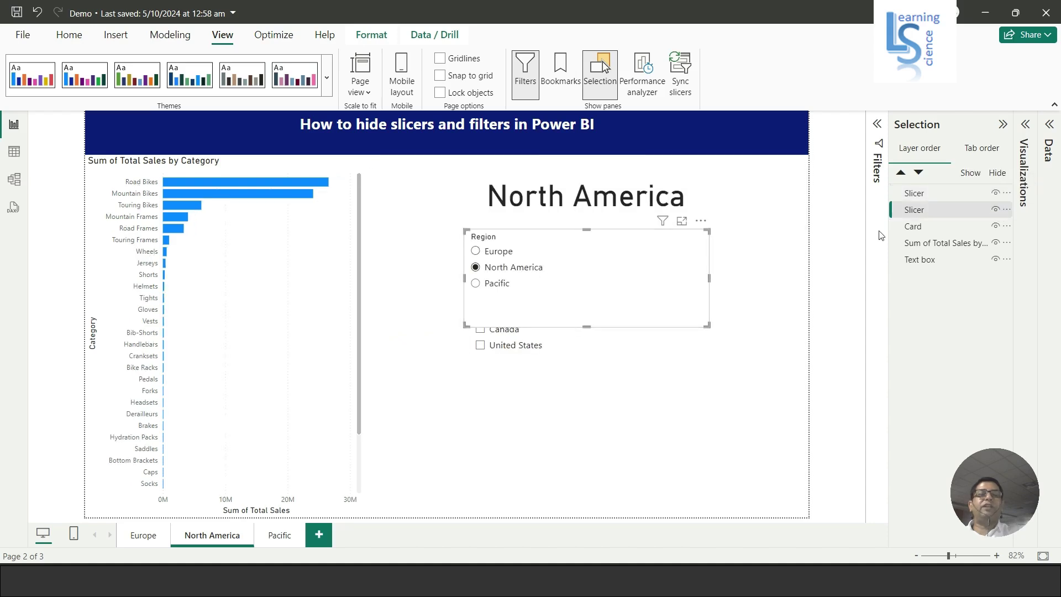
pyautogui.click(997, 212)
pyautogui.moveTo(629, 352); pyautogui.dragTo(625, 274)
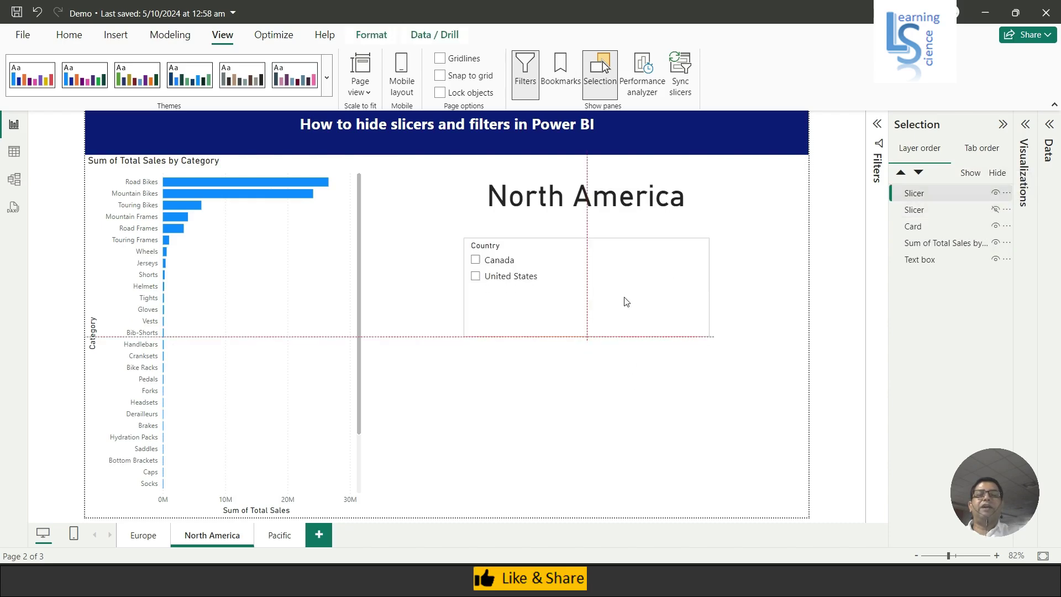
pyautogui.click(280, 536)
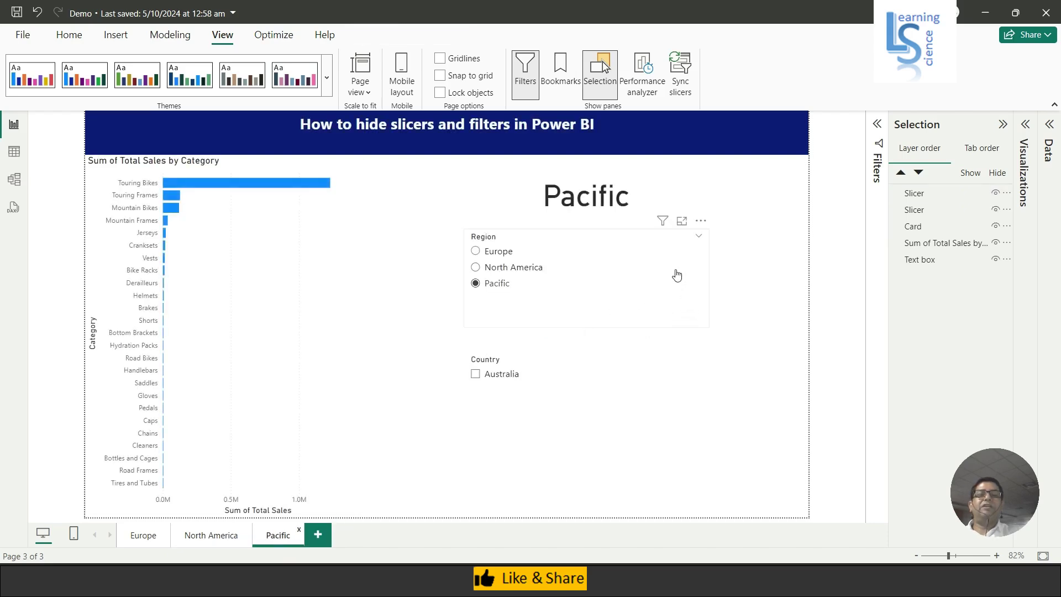
# - Hide the Pacific page's Region slicer, move the Country slicer up into its place, then go to Europe
pyautogui.click(489, 284)
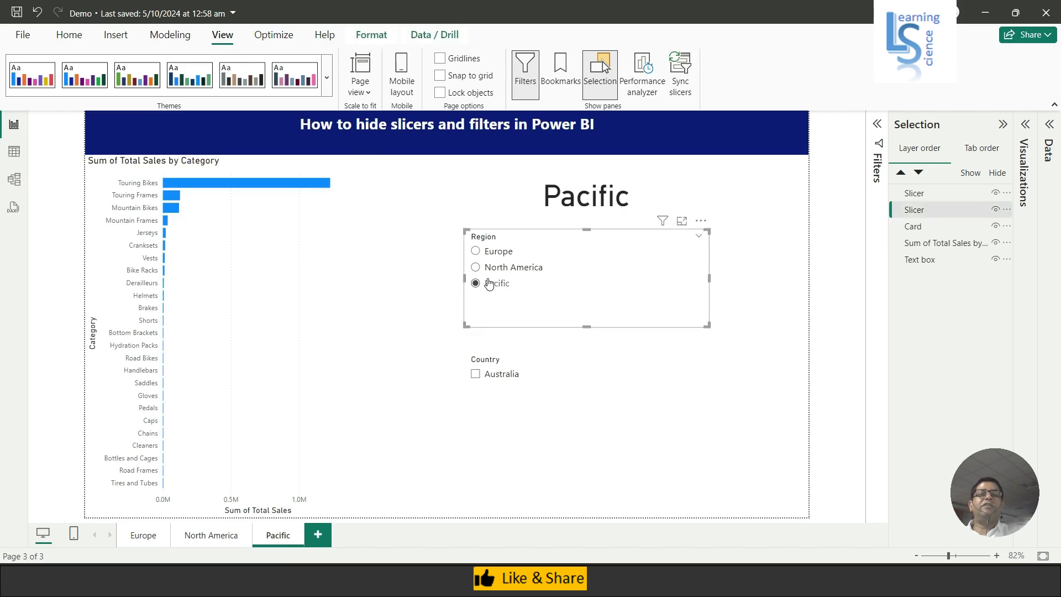
pyautogui.click(995, 211)
pyautogui.moveTo(645, 406); pyautogui.dragTo(650, 278)
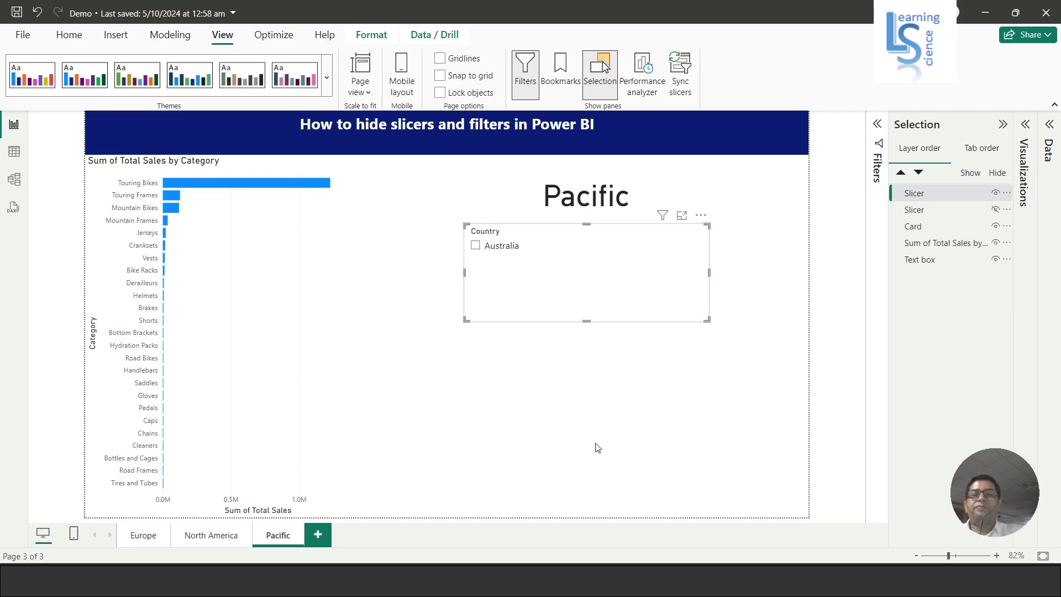
pyautogui.click(145, 536)
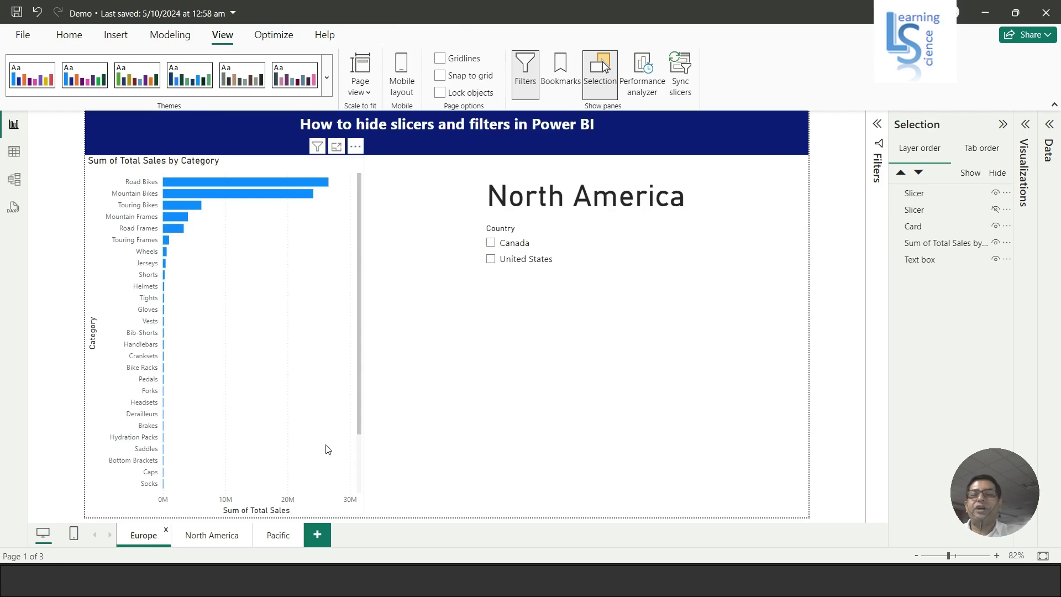
# - Set Europe's Region slicer to Europe, re-hide it with Country moved up, then go to North America
pyautogui.click(996, 209)
pyautogui.moveTo(656, 270); pyautogui.dragTo(644, 417)
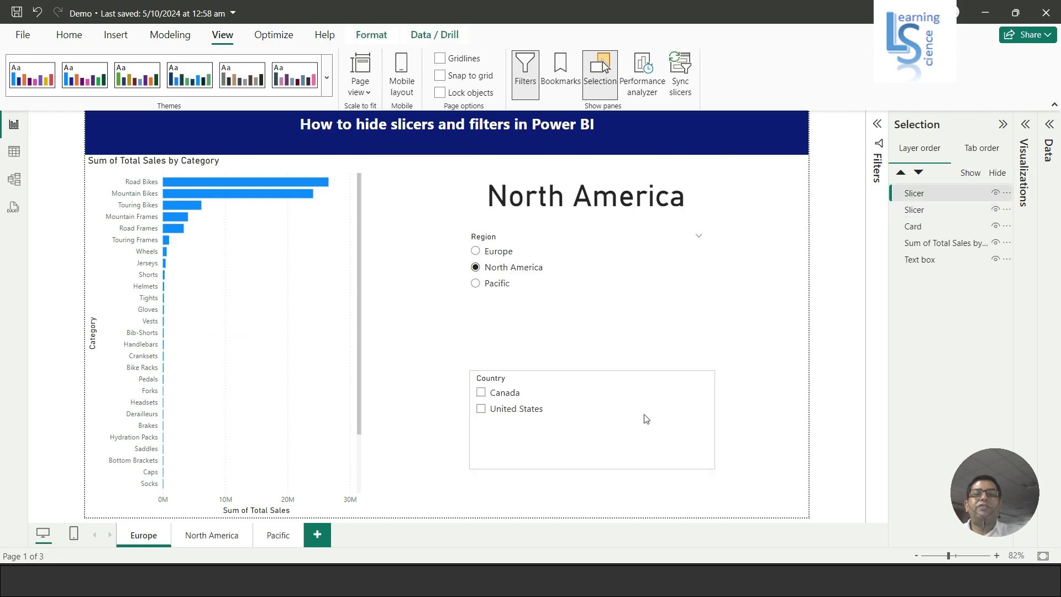
pyautogui.click(499, 252)
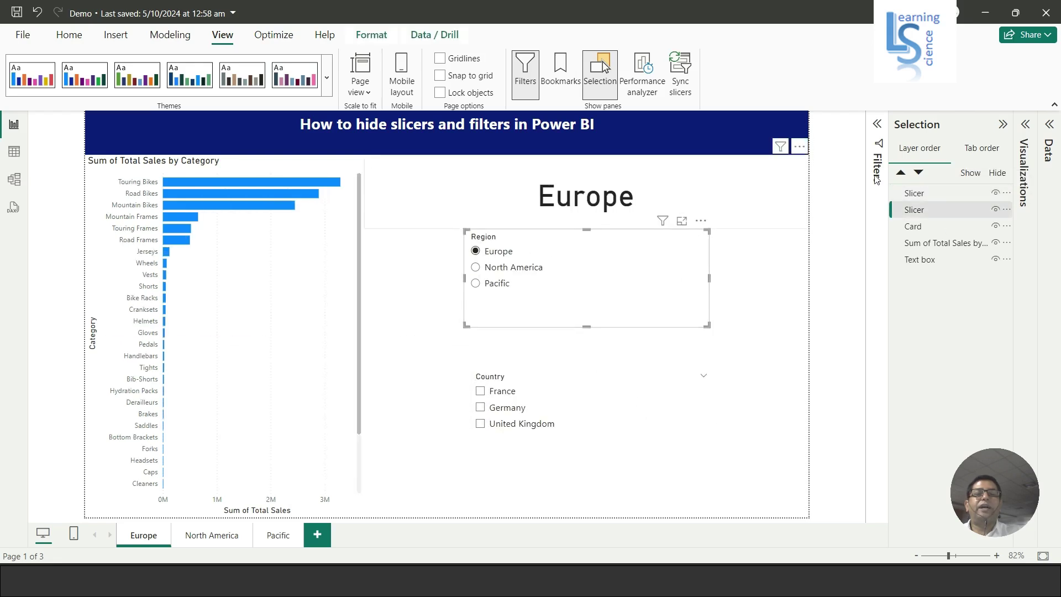
pyautogui.click(996, 211)
pyautogui.moveTo(647, 422); pyautogui.dragTo(650, 277)
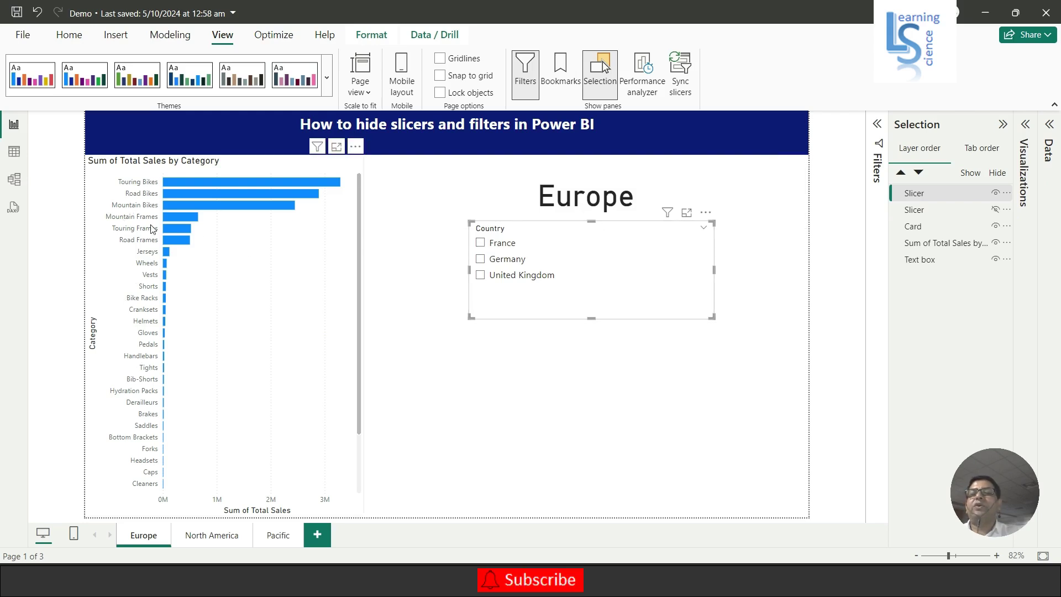
pyautogui.click(214, 540)
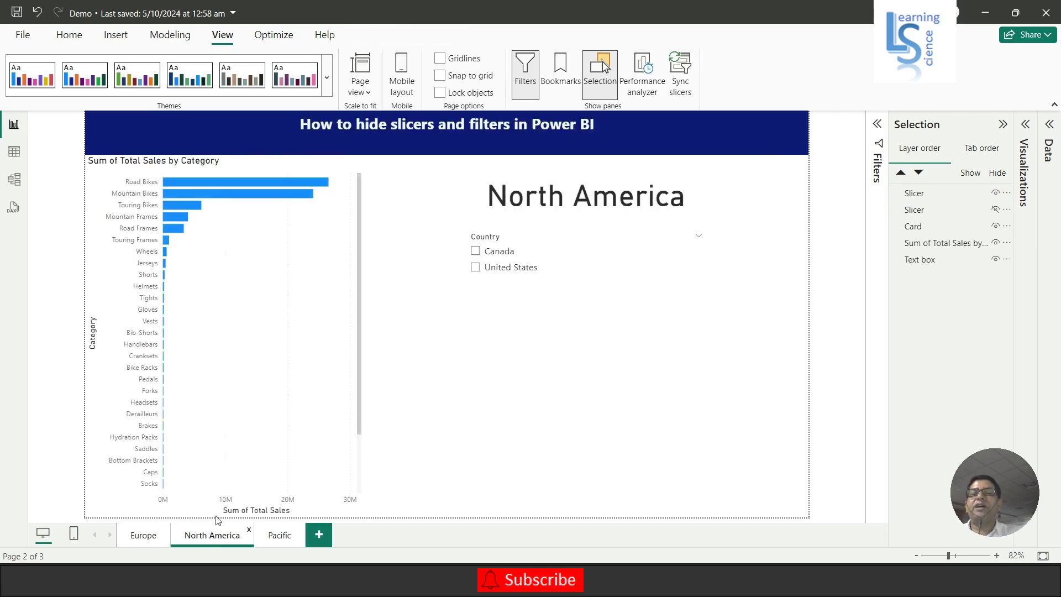
# - Unhide the Pacific page's Region slicer, move Country beneath it, and open Region's More options menu
pyautogui.click(283, 537)
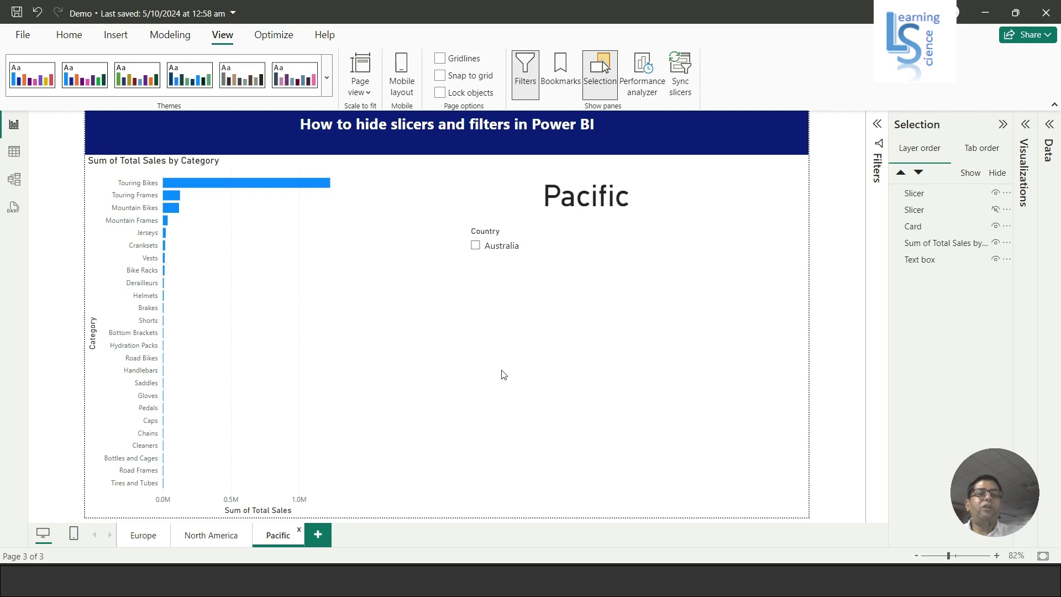
pyautogui.click(996, 210)
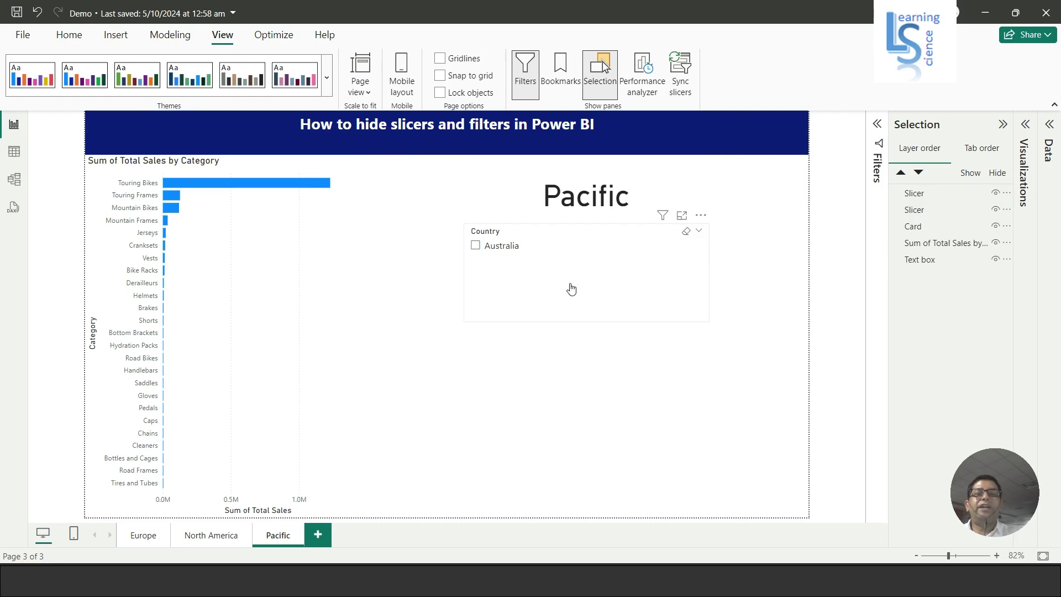
pyautogui.moveTo(571, 287); pyautogui.dragTo(554, 413)
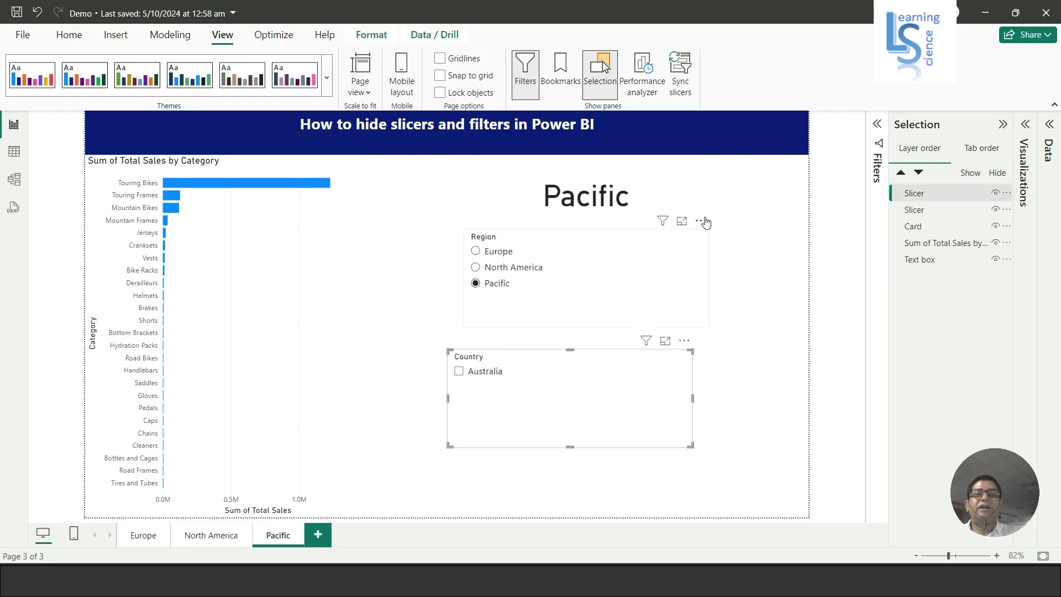
pyautogui.click(701, 221)
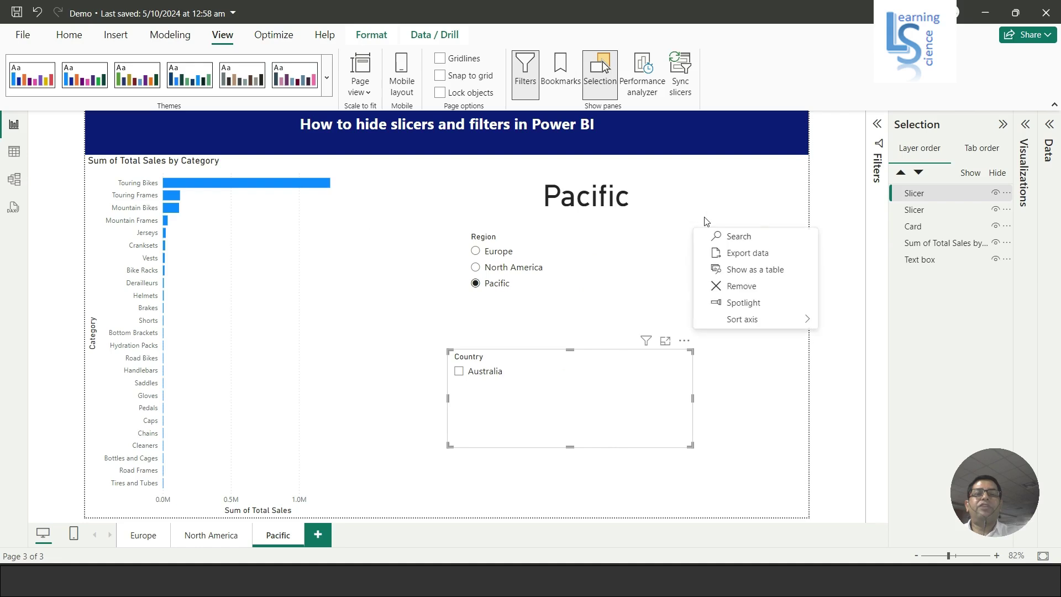
# - Remove the Region slicer from the Pacific page and delete the Europe page's Region slicer
pyautogui.click(735, 286)
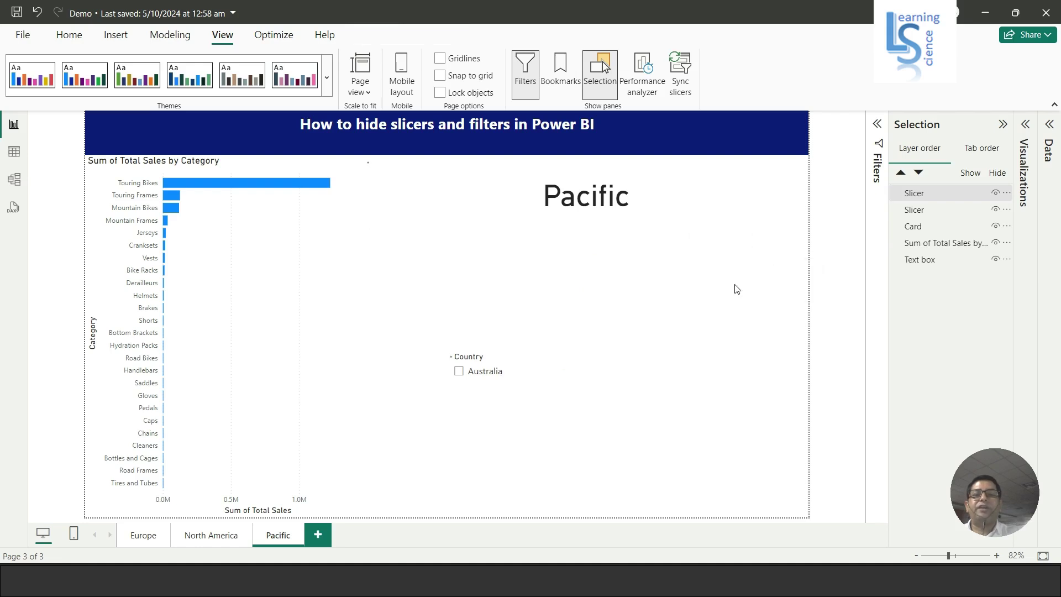
pyautogui.click(145, 537)
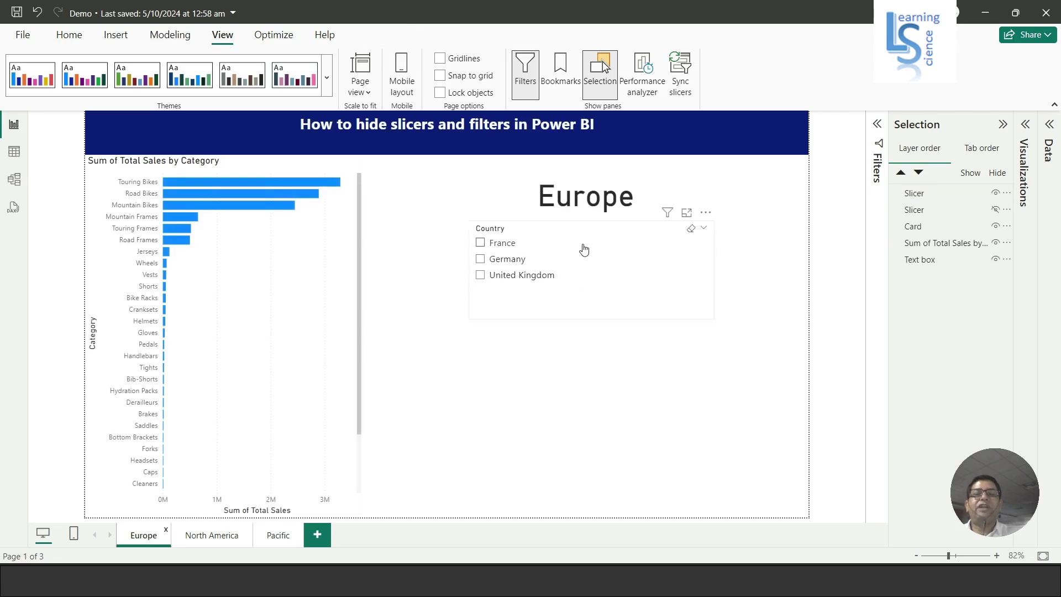
pyautogui.moveTo(593, 255); pyautogui.dragTo(600, 306)
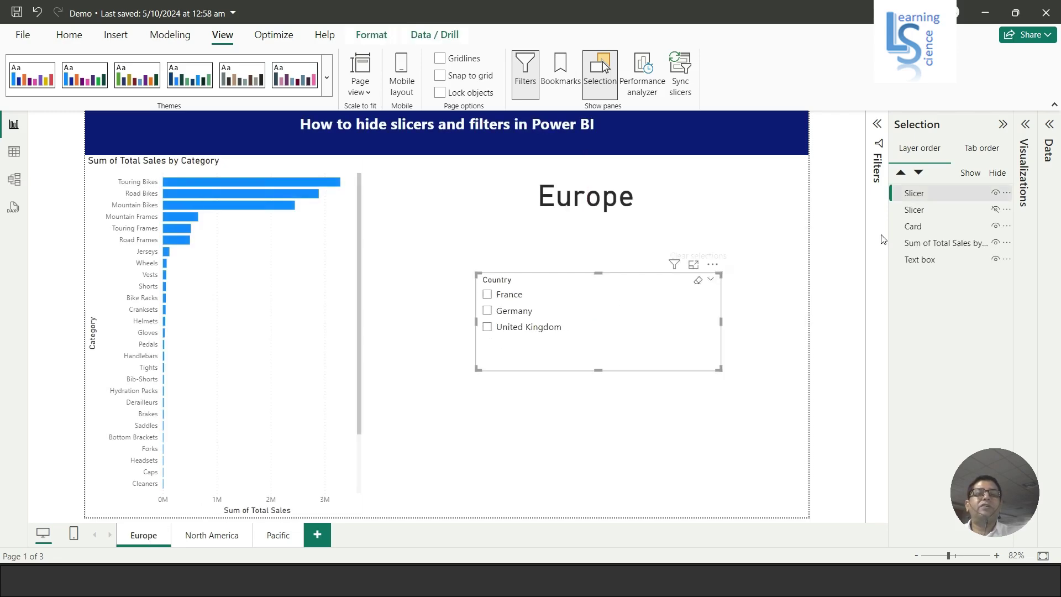
pyautogui.click(998, 210)
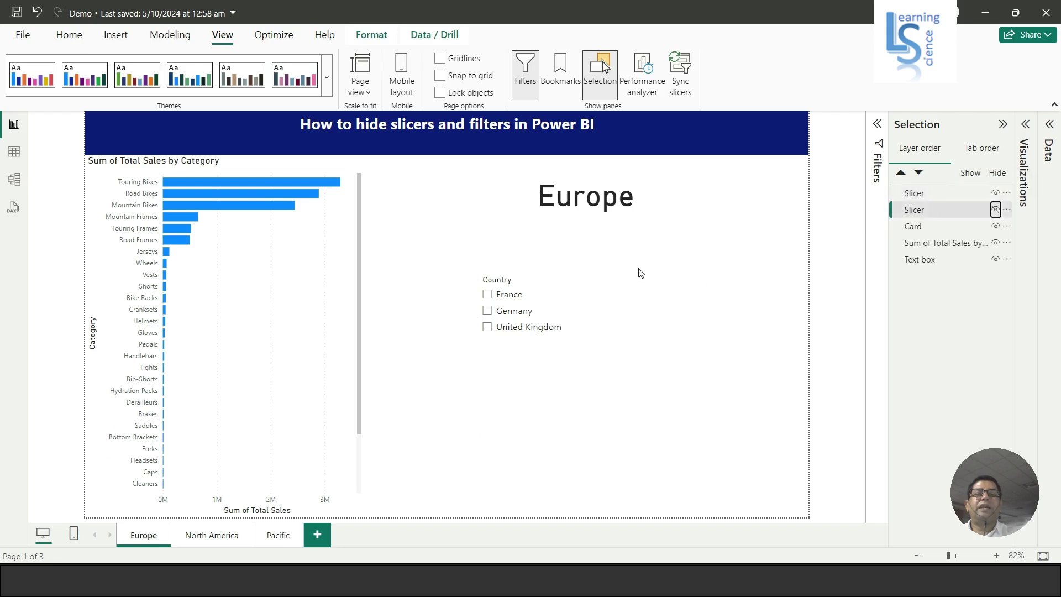
pyautogui.click(997, 210)
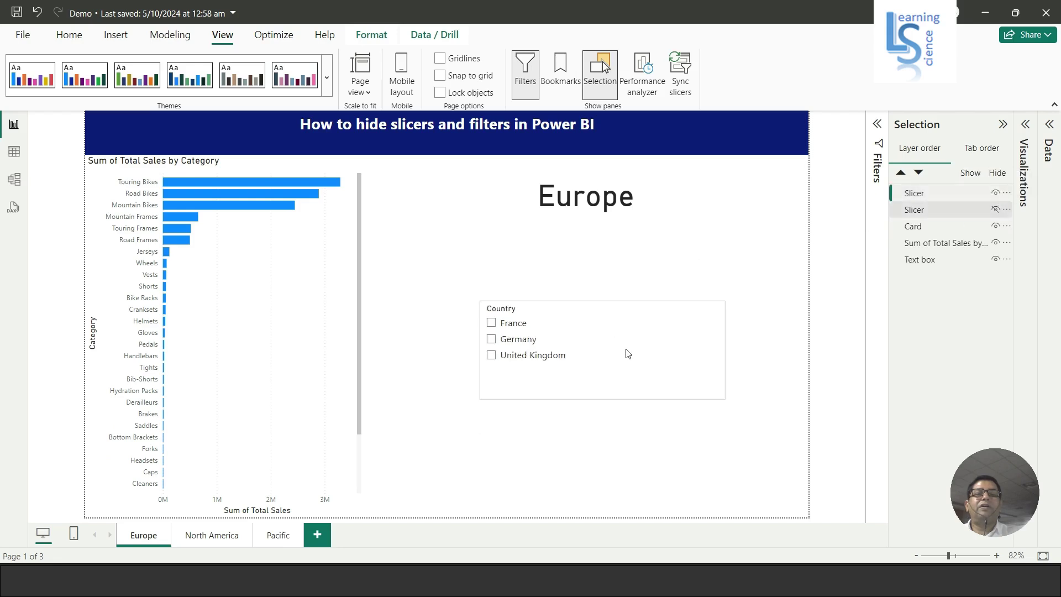
pyautogui.click(996, 193)
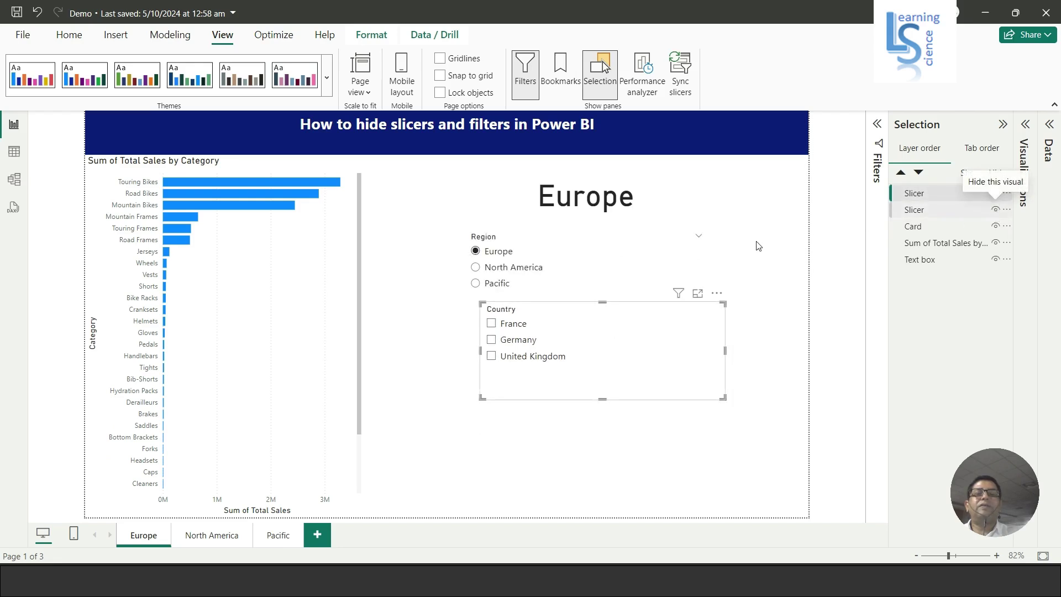
pyautogui.click(635, 271)
pyautogui.press('Delete')
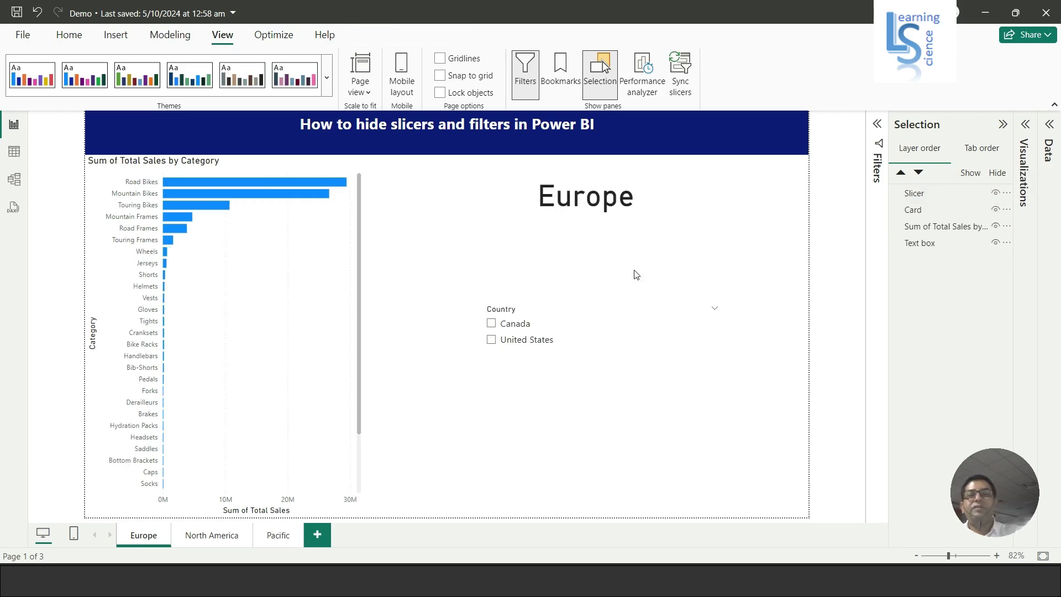
# - Remove the North America page's Region slicer via More options, then collapse the Selection pane
pyautogui.click(221, 537)
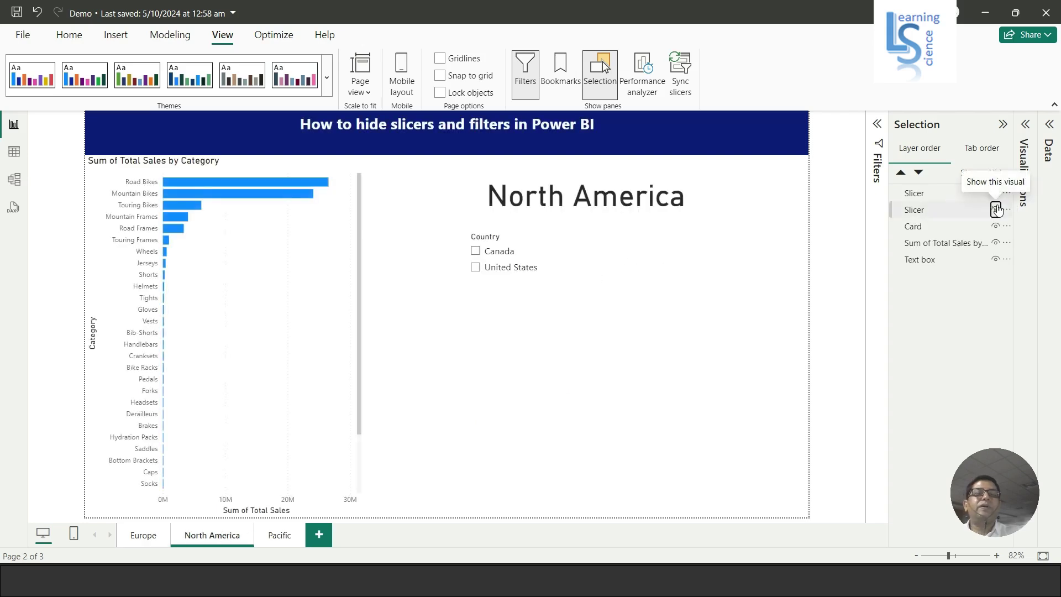
pyautogui.moveTo(639, 255); pyautogui.dragTo(656, 375)
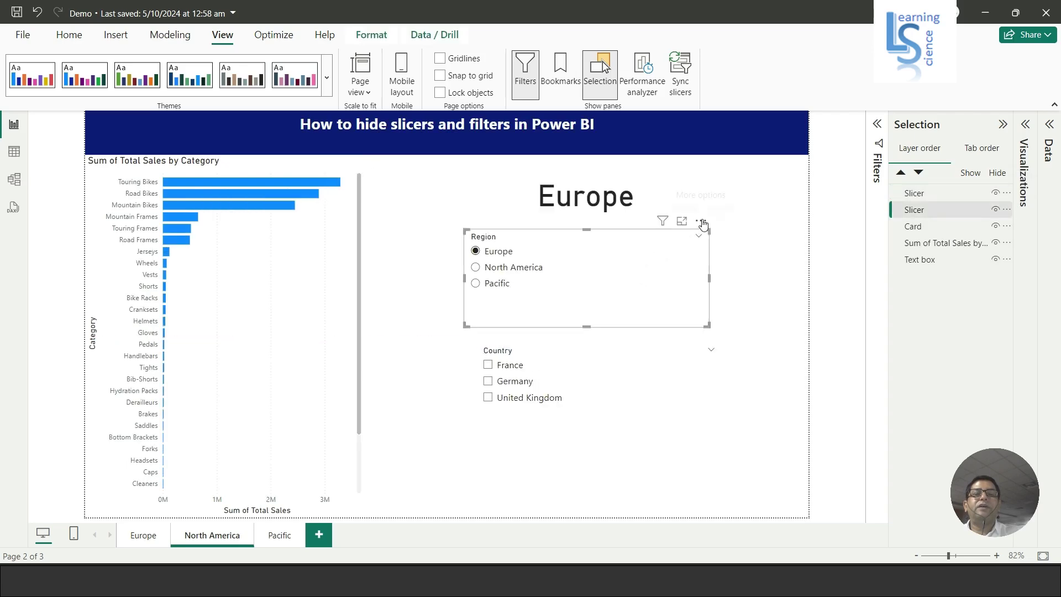
pyautogui.click(701, 221)
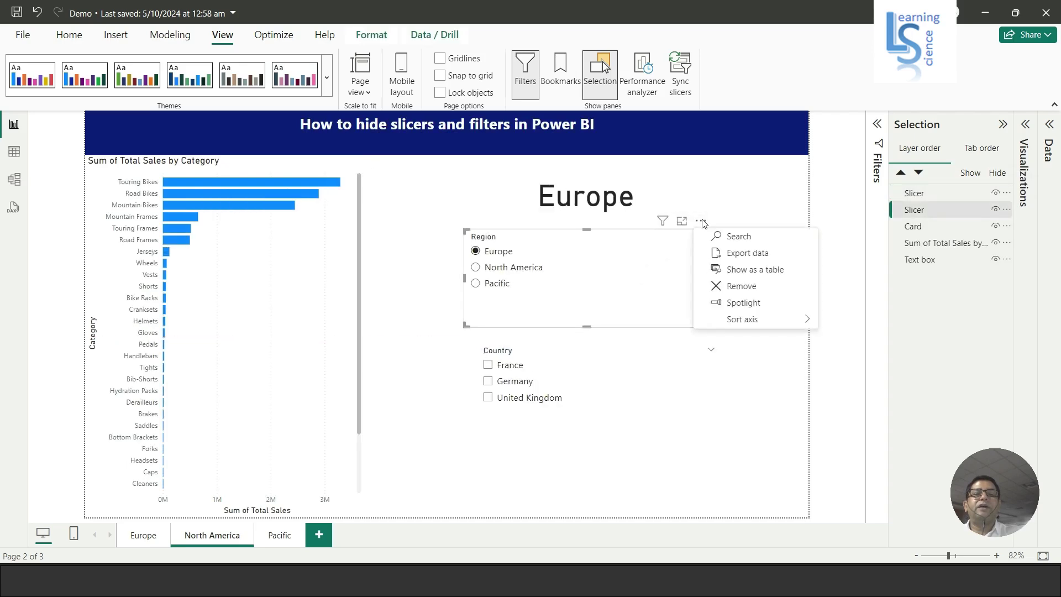
pyautogui.click(741, 287)
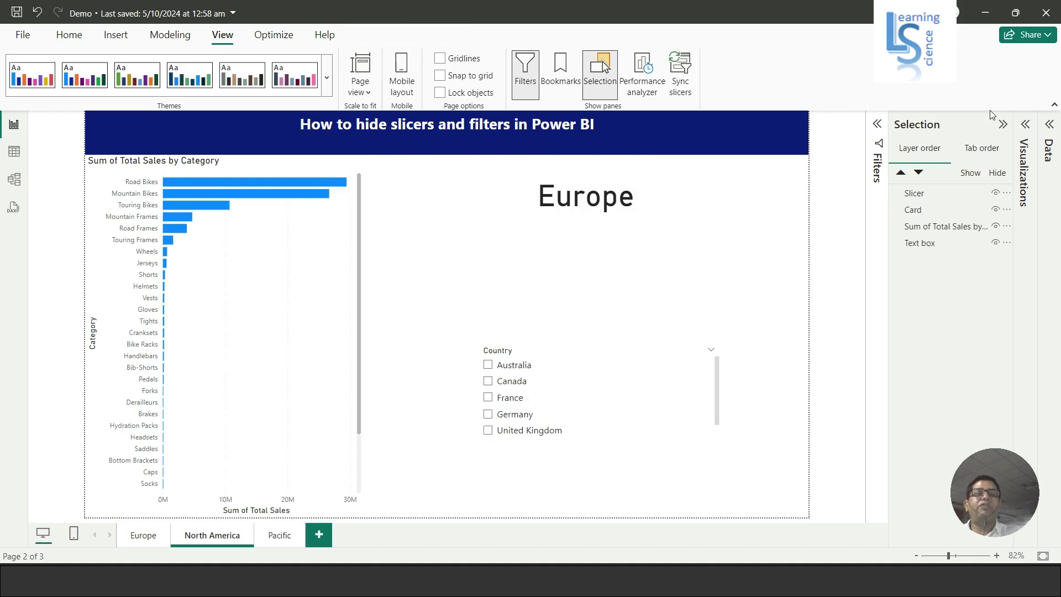
pyautogui.click(1004, 124)
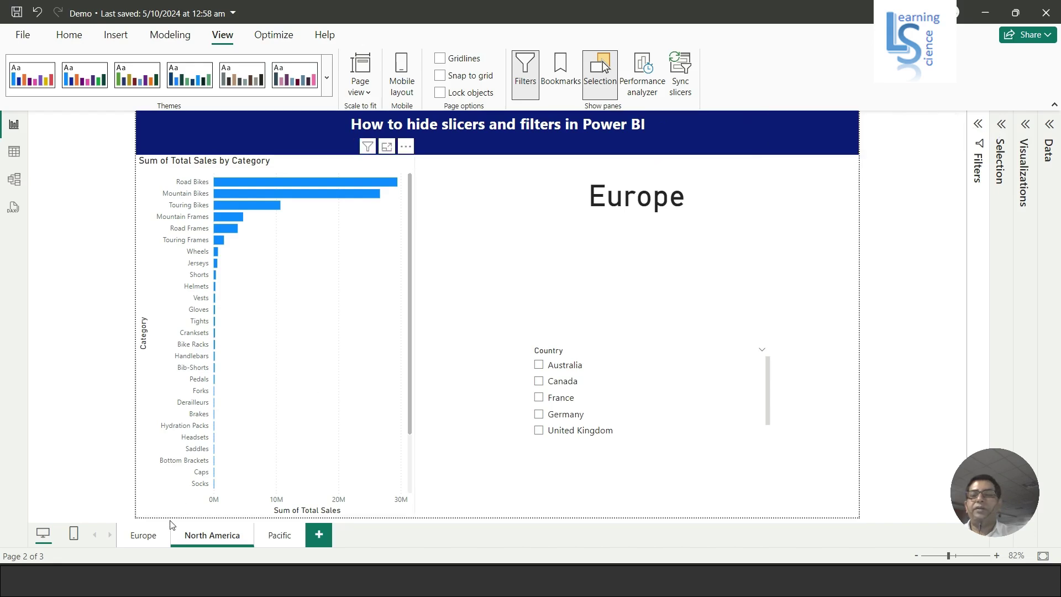
# - Add a Region page filter set to Europe on the Europe page and hide it
pyautogui.click(146, 538)
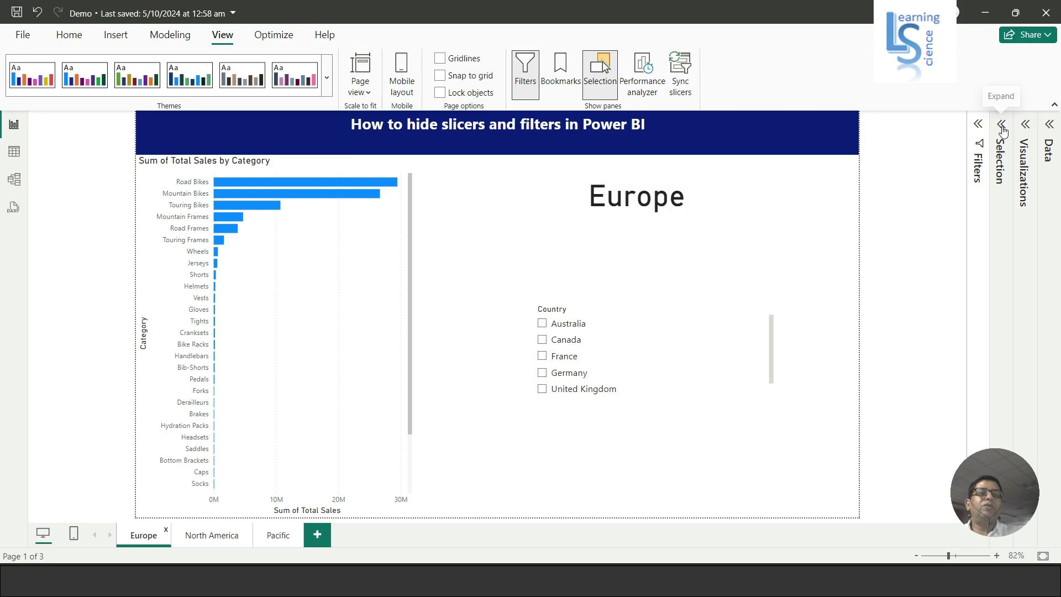
pyautogui.click(980, 127)
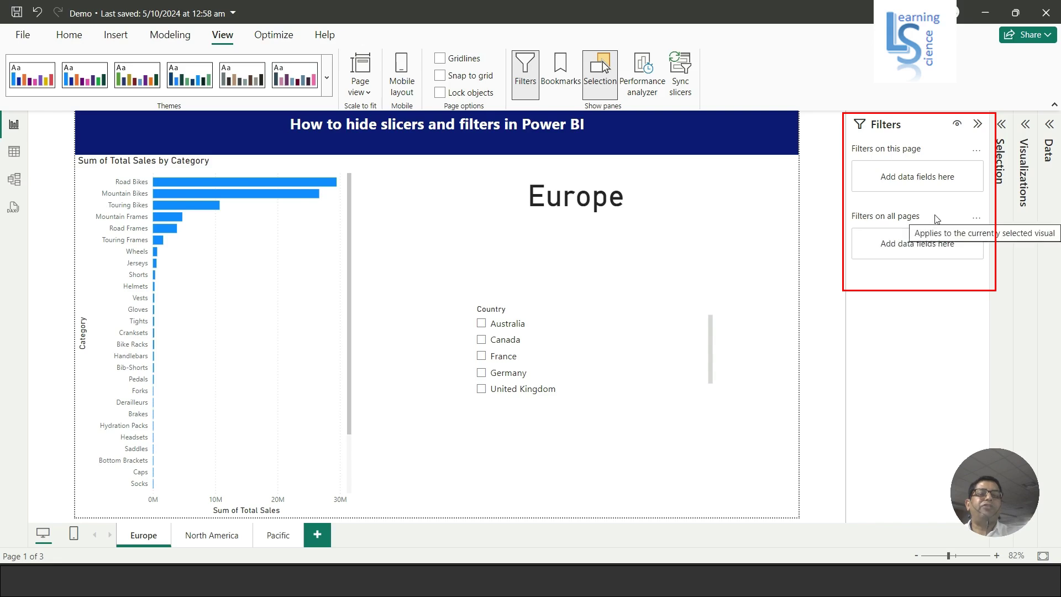
pyautogui.click(1051, 126)
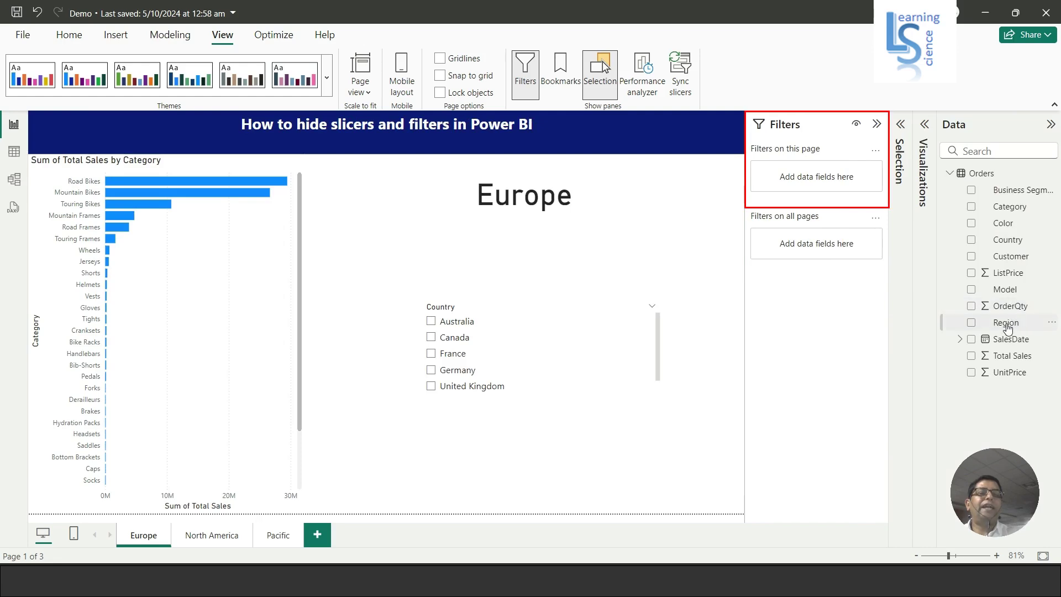
pyautogui.moveTo(1009, 328); pyautogui.dragTo(821, 173)
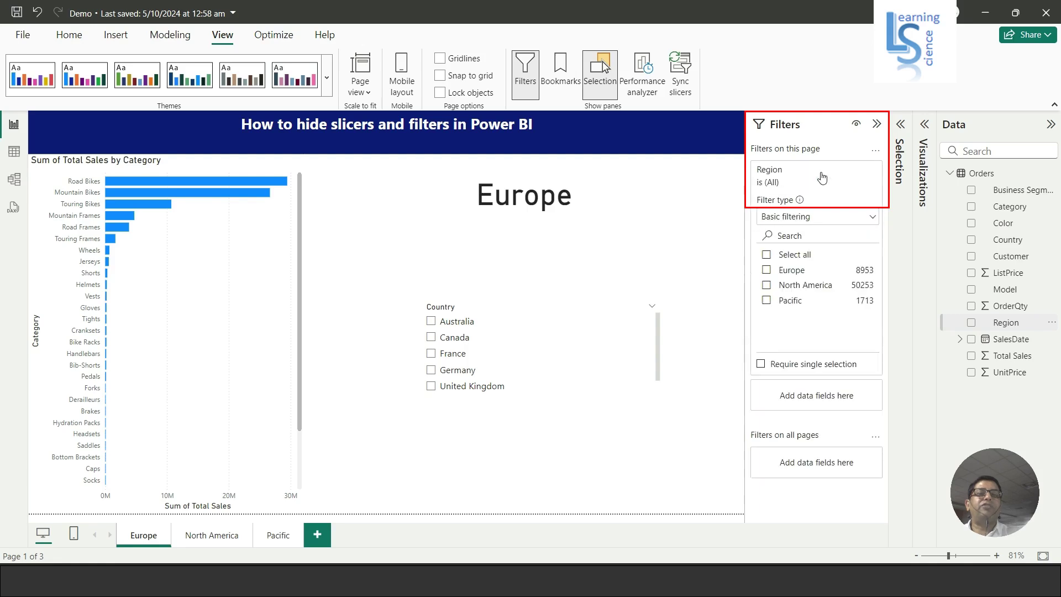
pyautogui.click(768, 270)
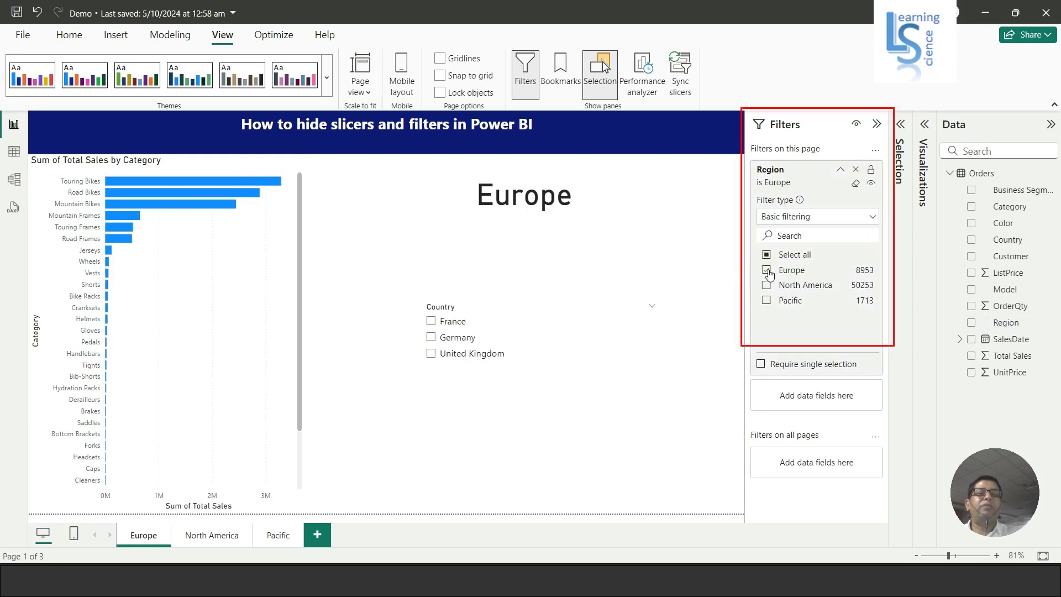
pyautogui.click(872, 185)
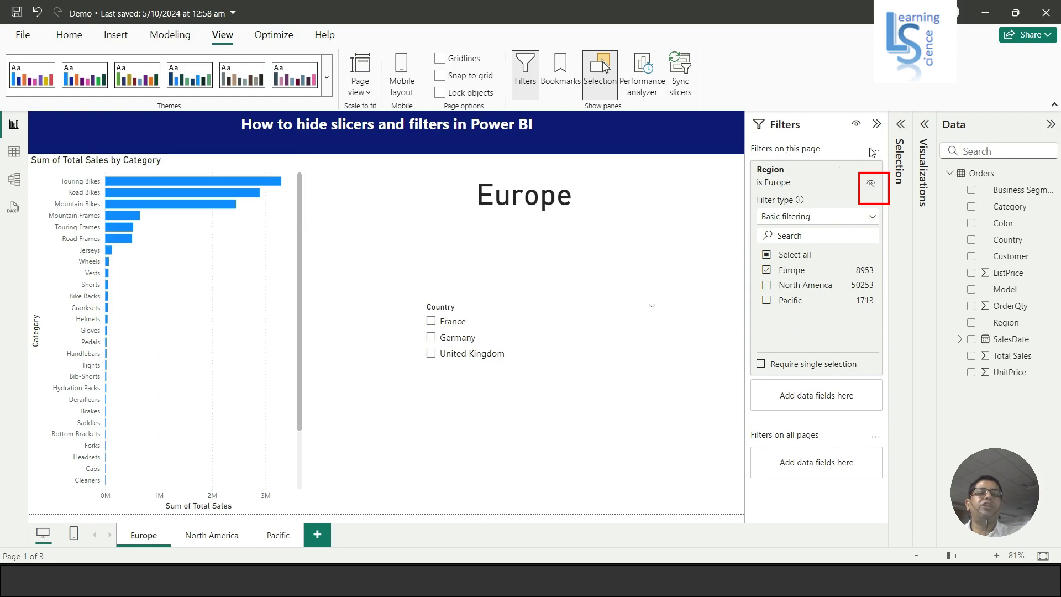
pyautogui.click(877, 127)
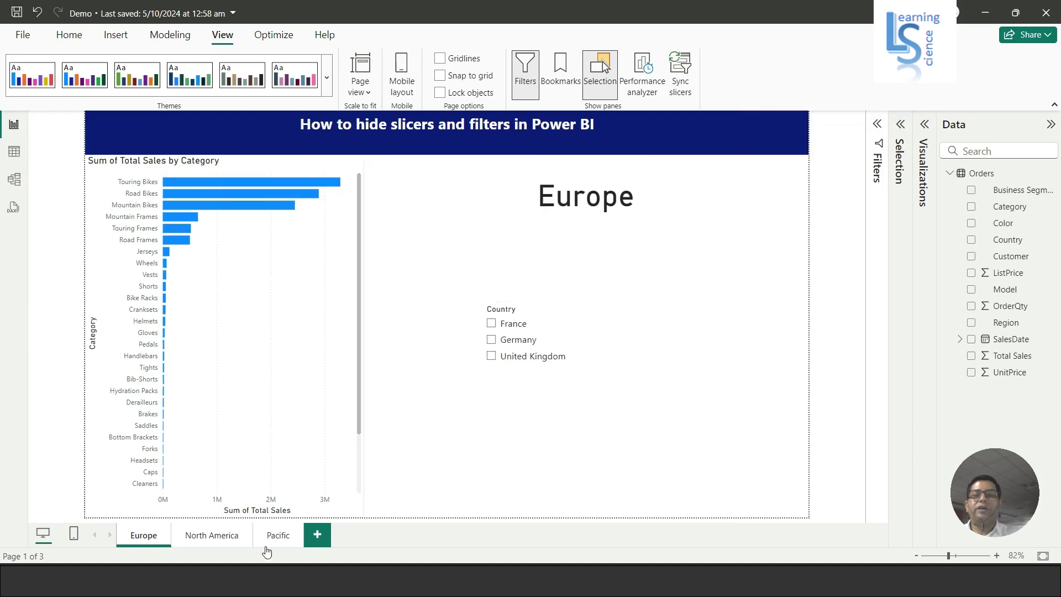
# - Add a hidden Region page filter set to North America on the North America page
pyautogui.click(220, 536)
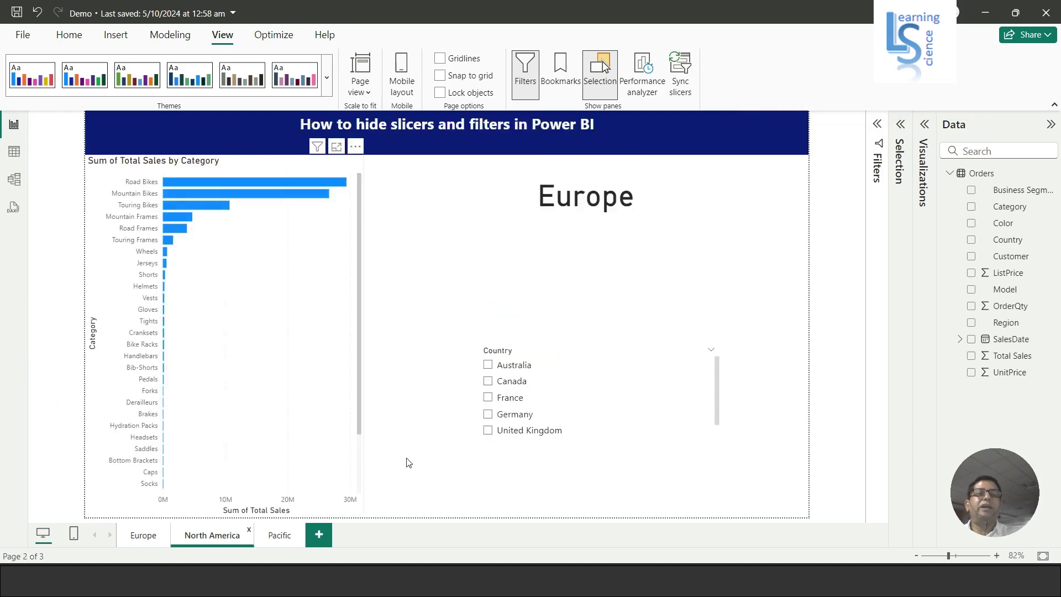
pyautogui.click(879, 126)
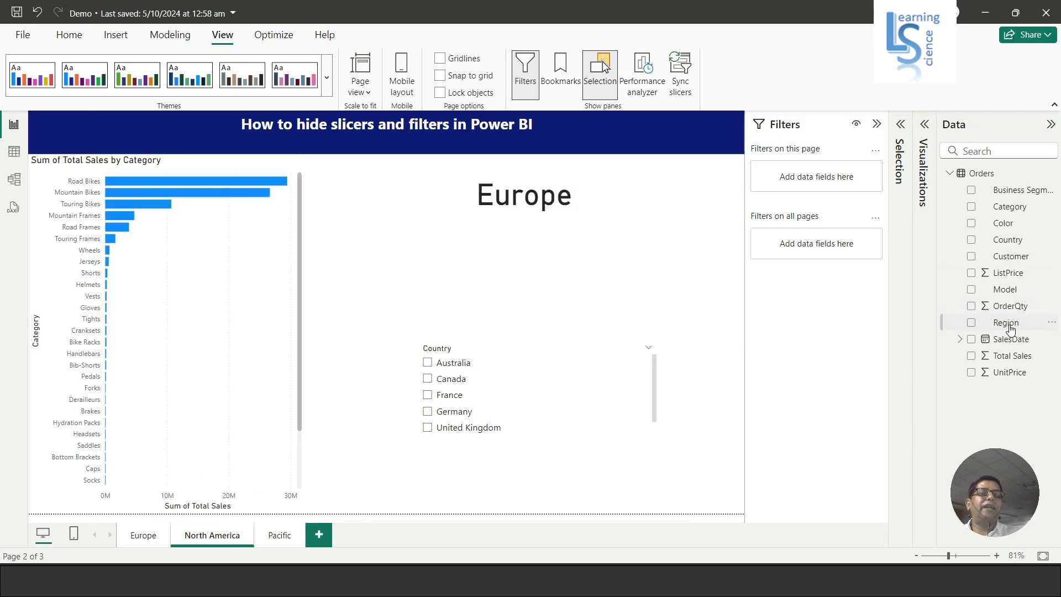
pyautogui.moveTo(1006, 323); pyautogui.dragTo(835, 182)
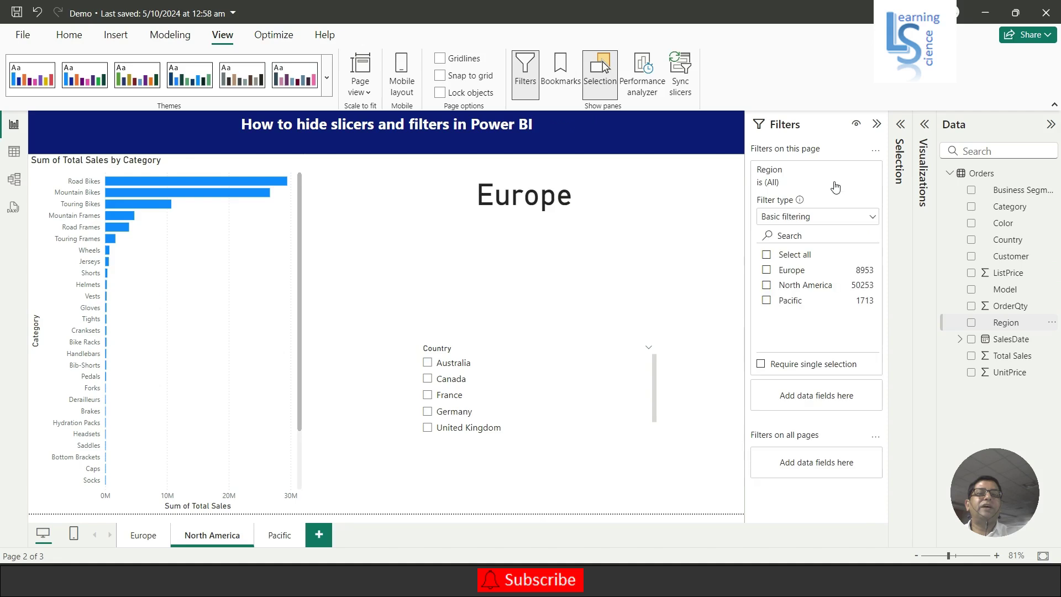
pyautogui.click(768, 285)
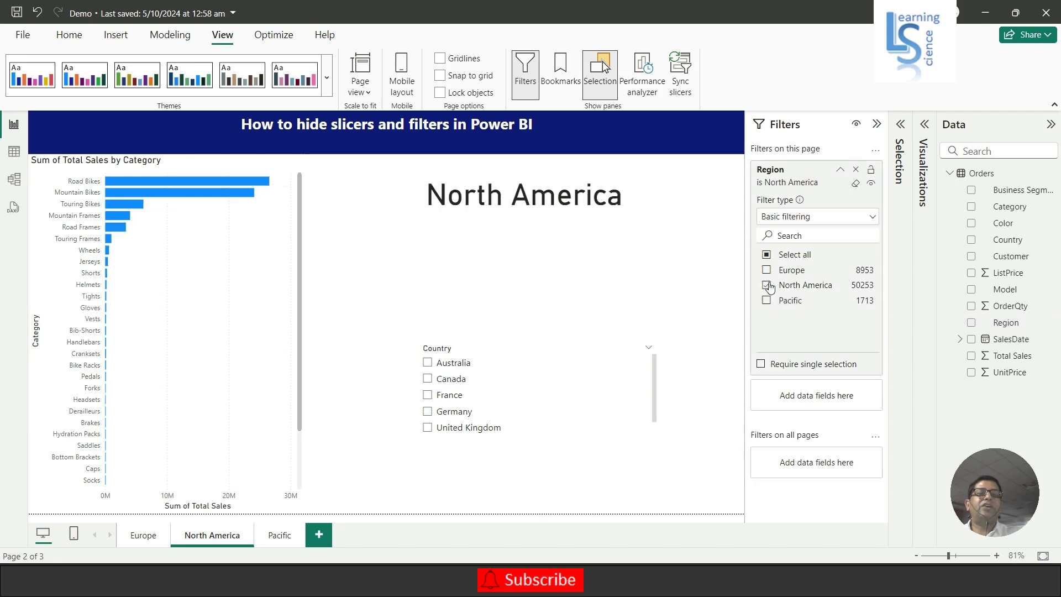
pyautogui.click(871, 183)
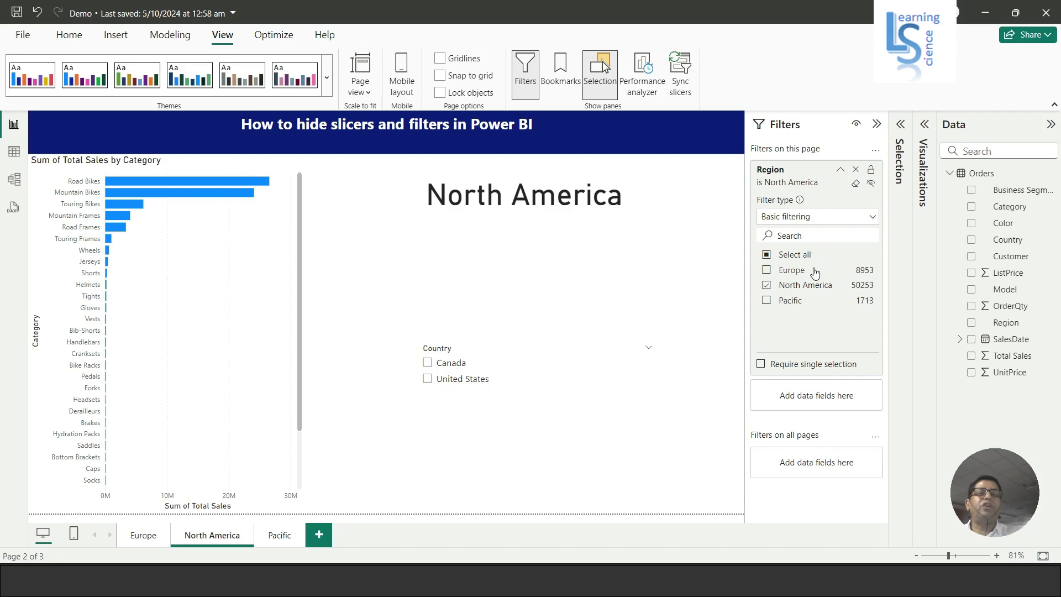
pyautogui.click(876, 125)
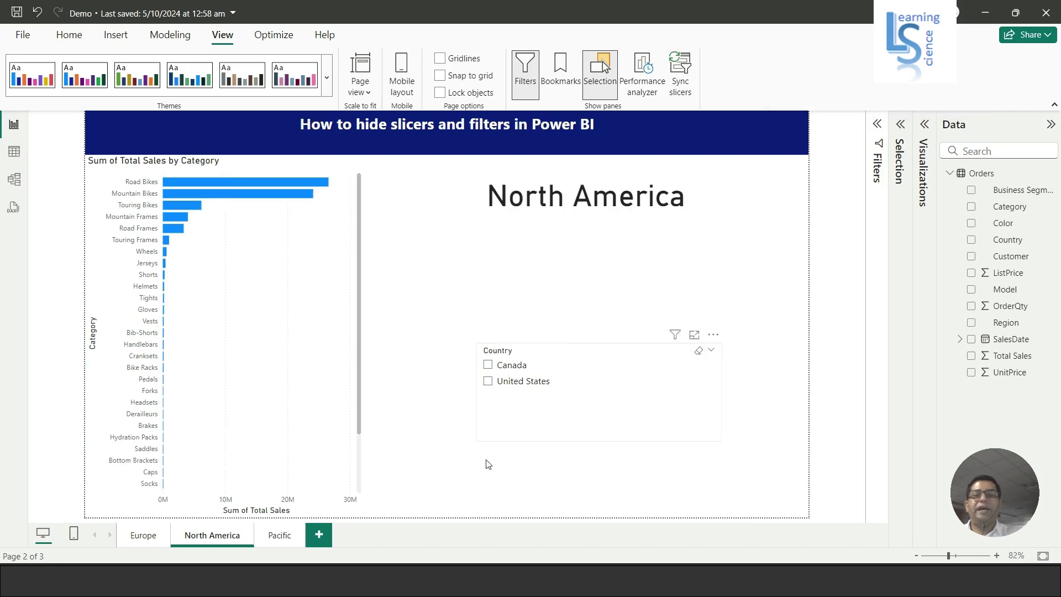
# - Add a Region page filter set to Pacific on the Pacific page, leaving only Australia
pyautogui.click(280, 543)
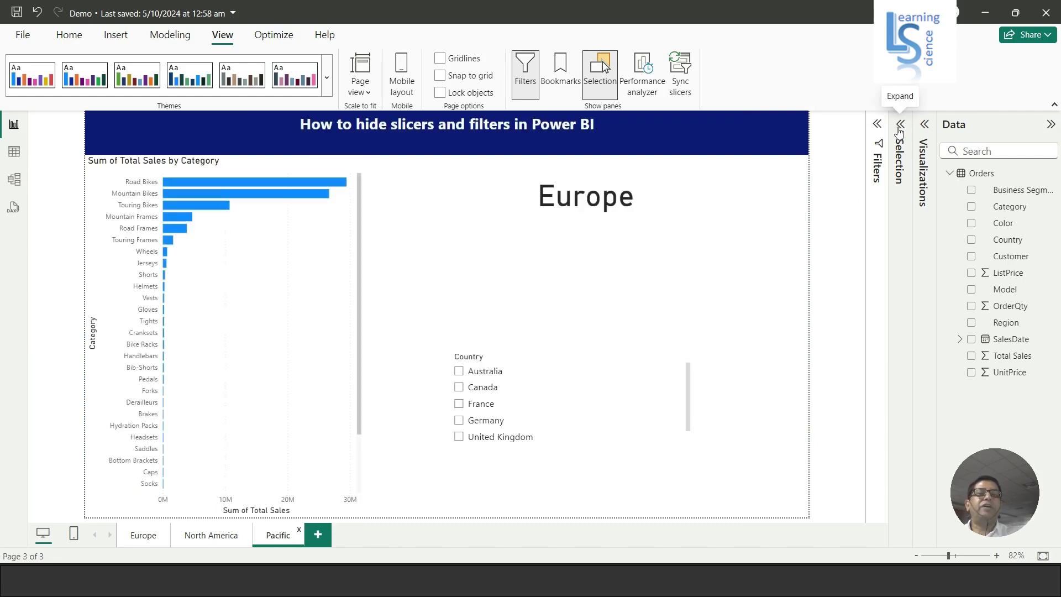
pyautogui.click(877, 126)
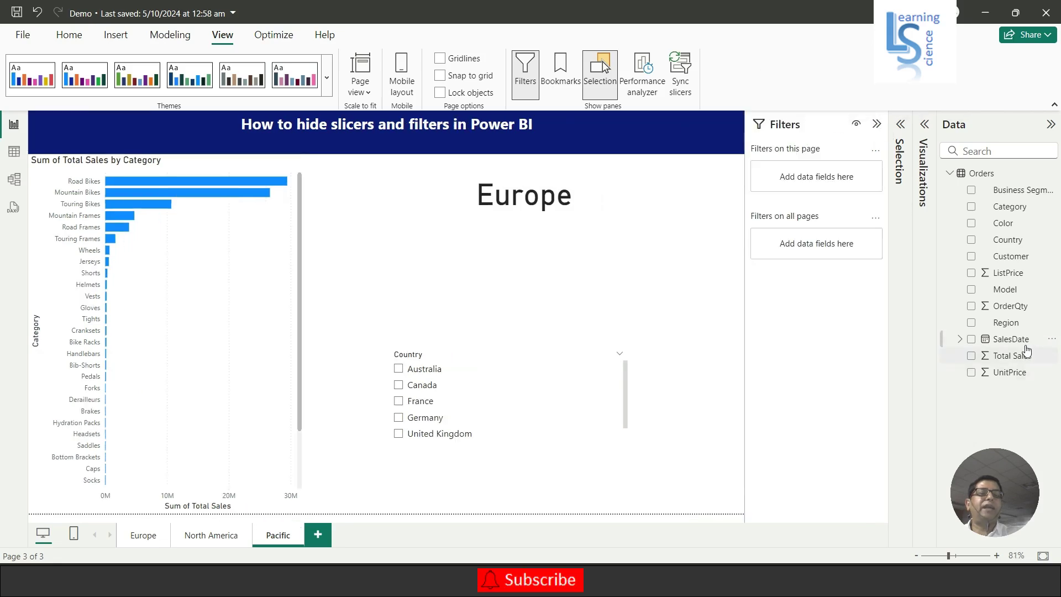
pyautogui.moveTo(1019, 326); pyautogui.dragTo(829, 182)
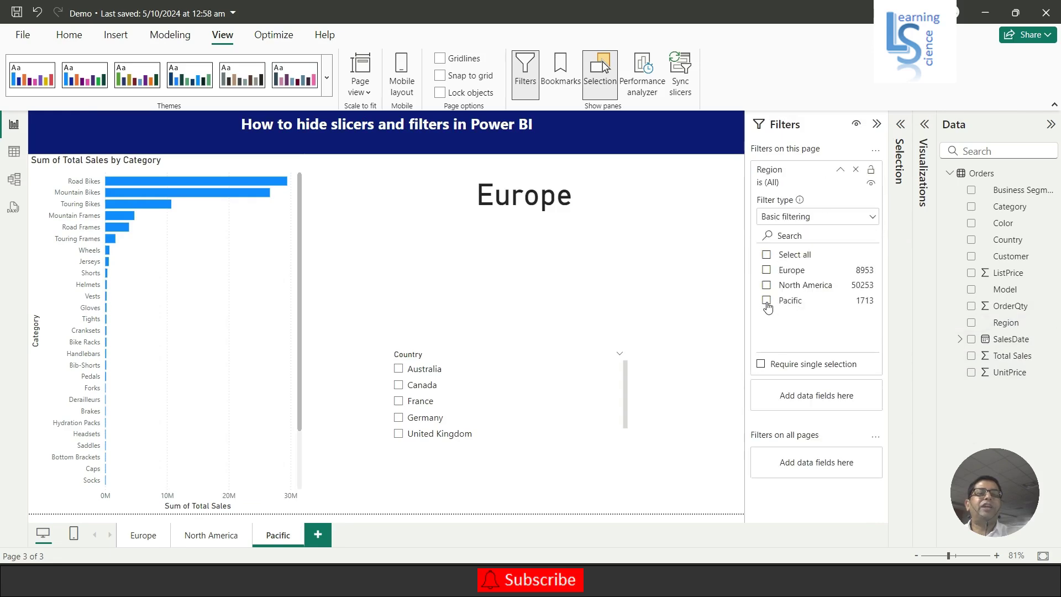
pyautogui.click(767, 301)
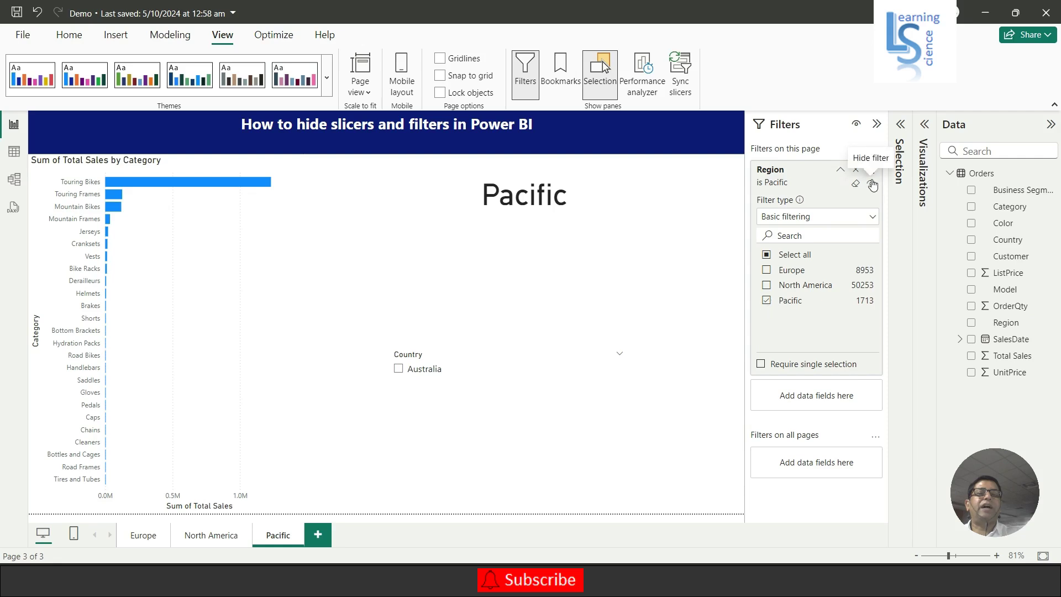
pyautogui.click(876, 124)
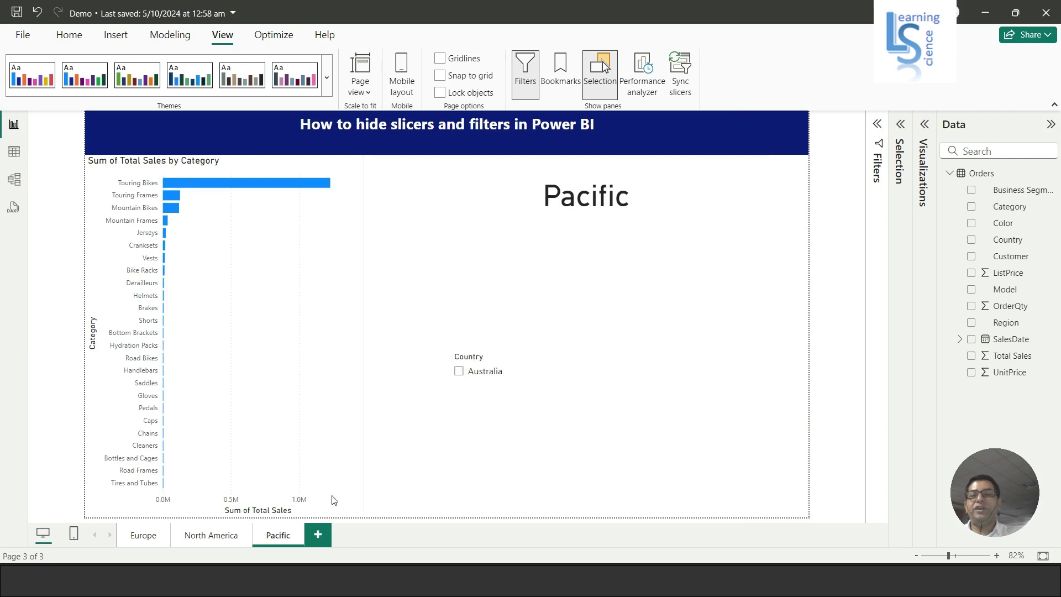
# - Review the North America page, then return to Europe to confirm each page's region filter
pyautogui.click(194, 540)
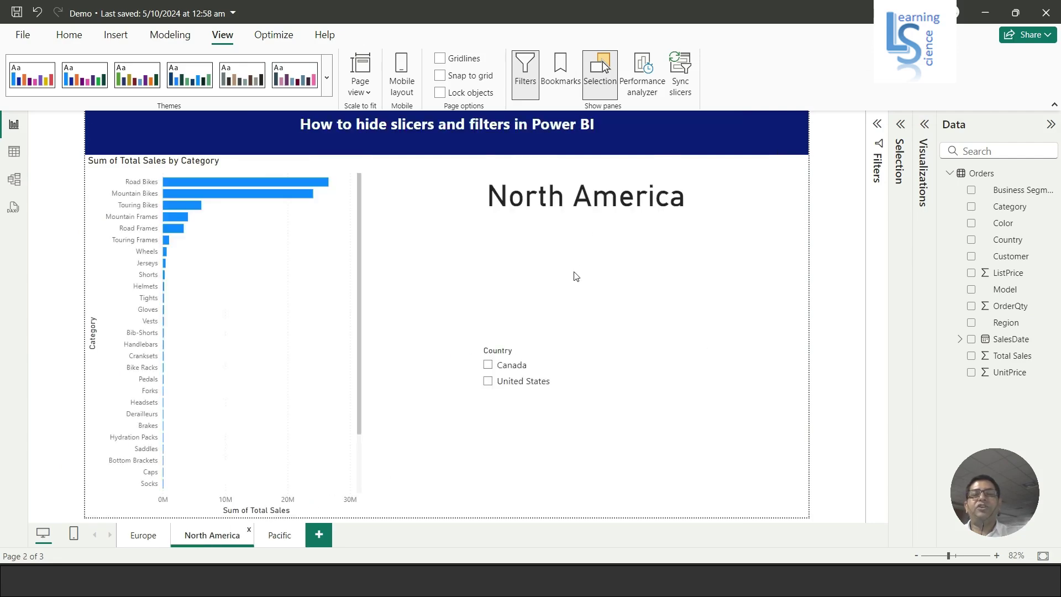
pyautogui.click(145, 539)
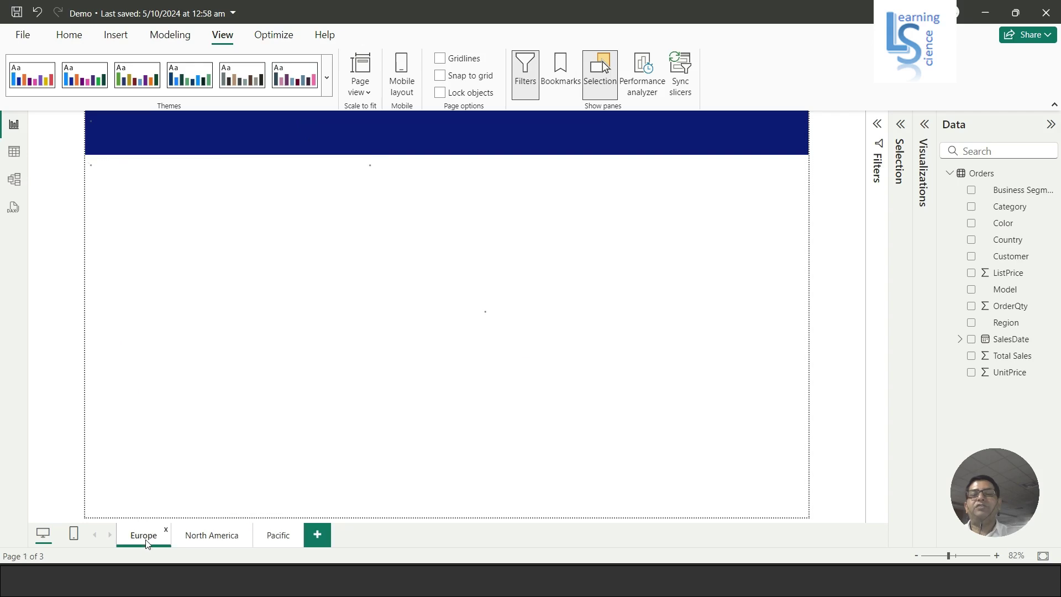